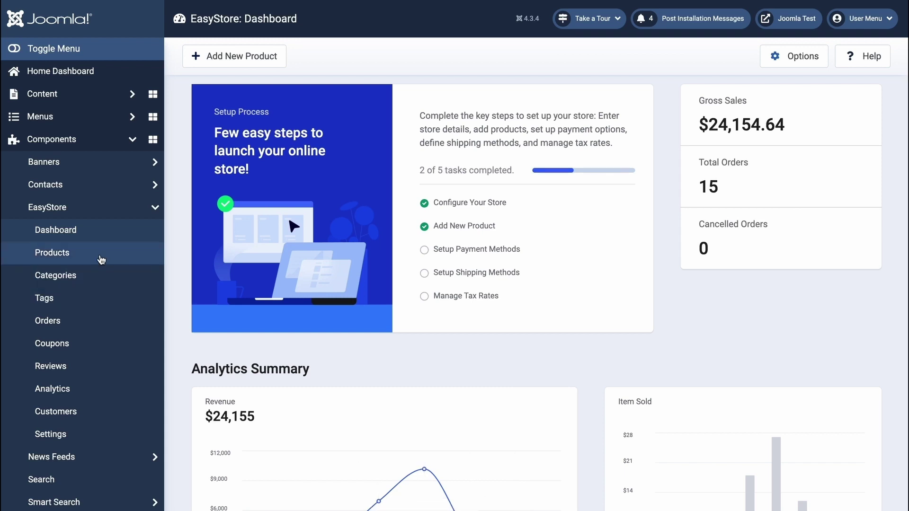
Open EasyStore's Products list in Joomla and expand the SP Page Builder Pro sidebar section
left_click(100, 258)
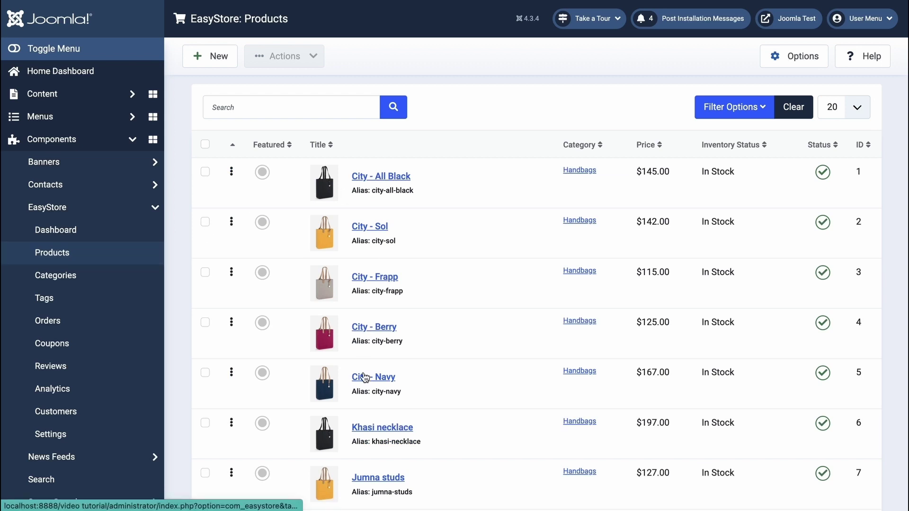
scroll(363, 374, "down", 5)
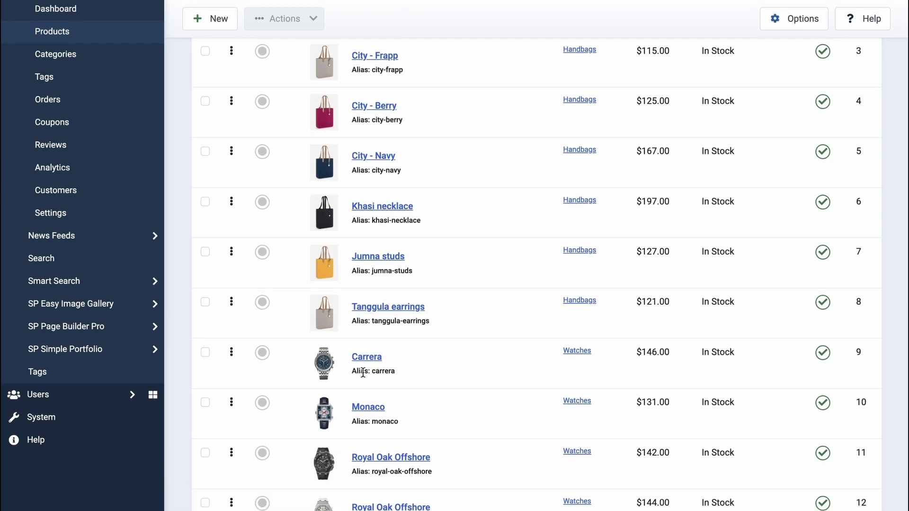
scroll(363, 373, "up", 2)
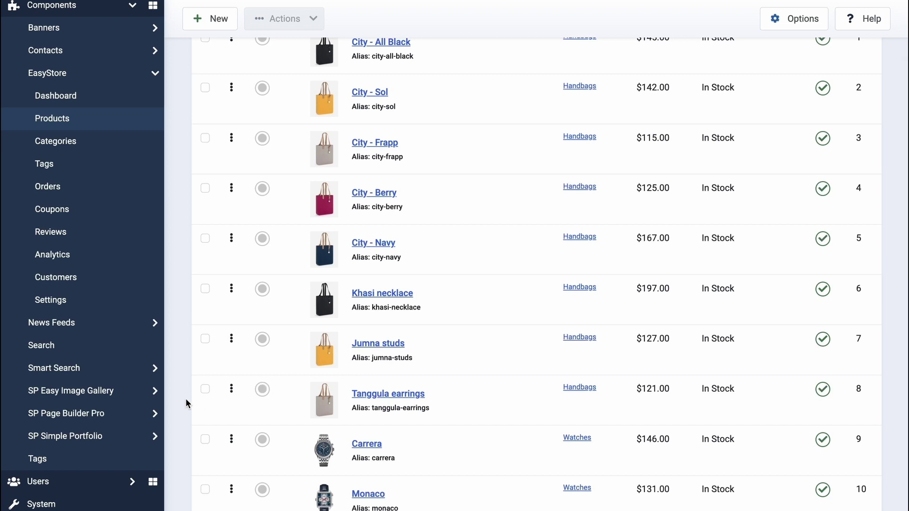
left_click(133, 413)
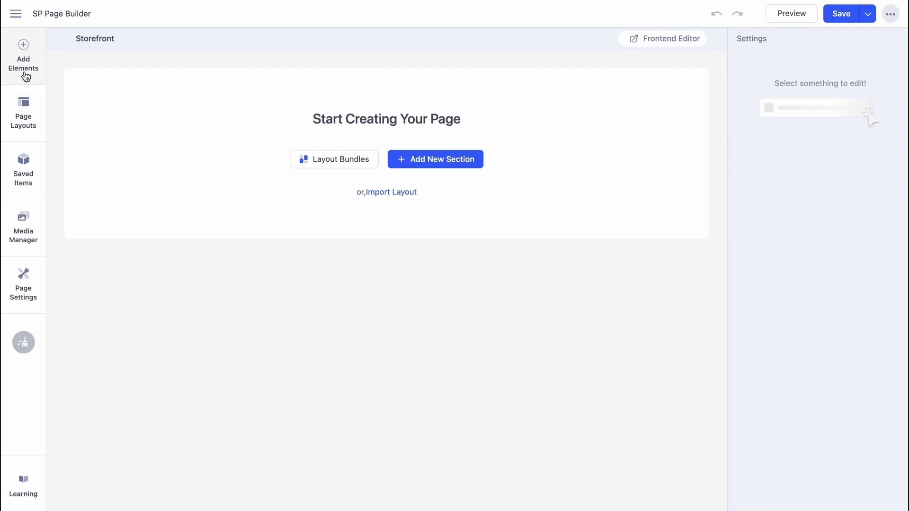
Return to the Storefront page and generate a custom 3+9 two-column section
left_click(14, 16)
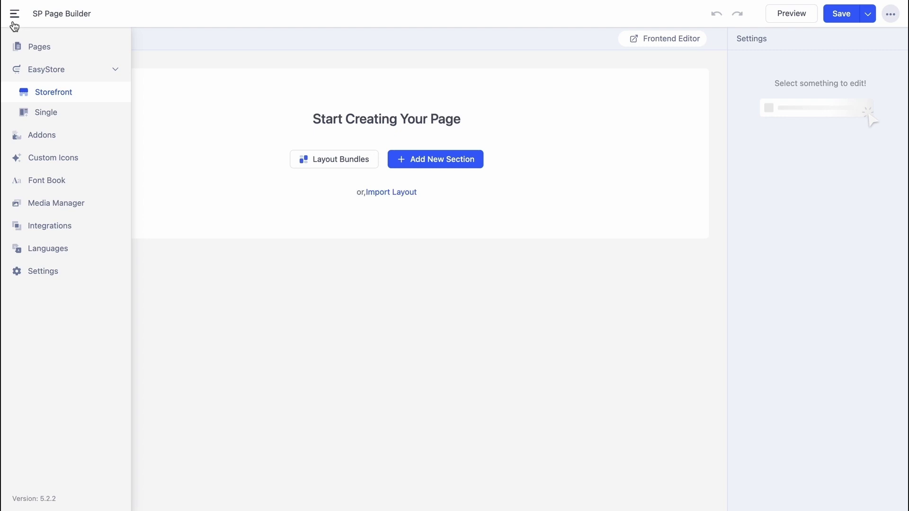
left_click(49, 95)
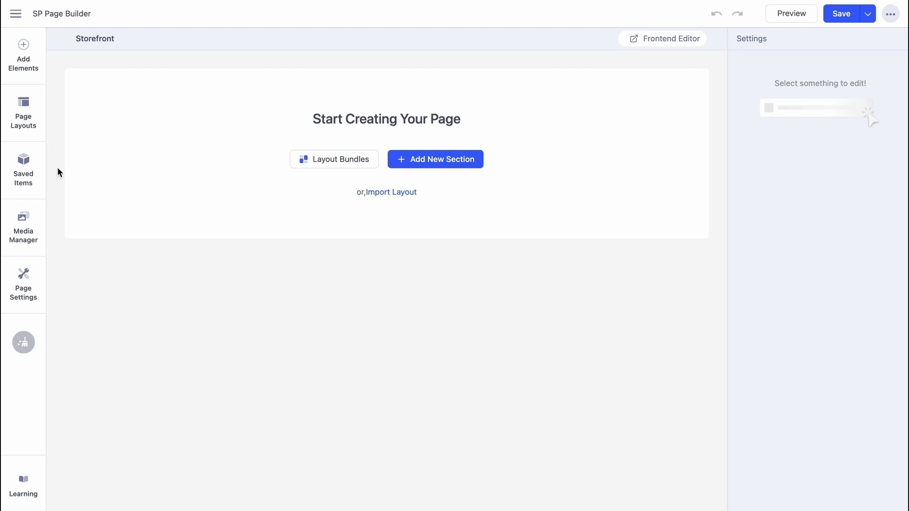
left_click(402, 160)
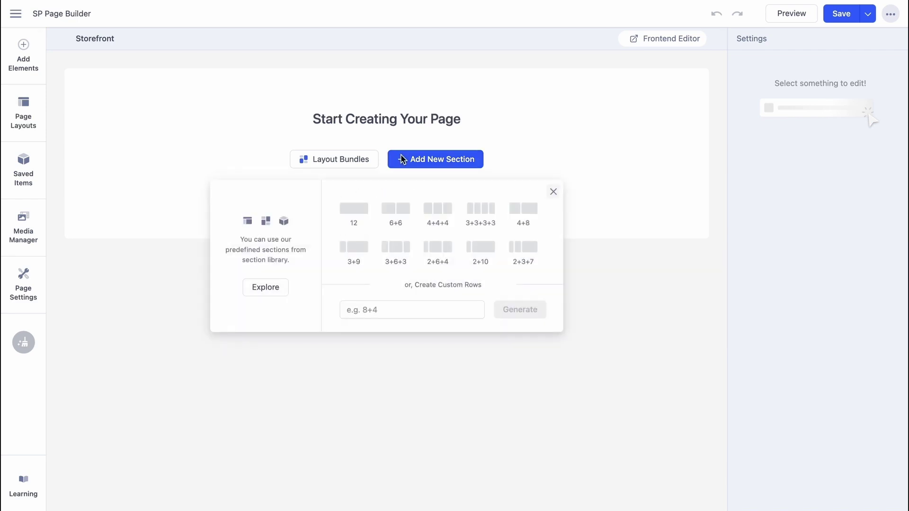
left_click(390, 301)
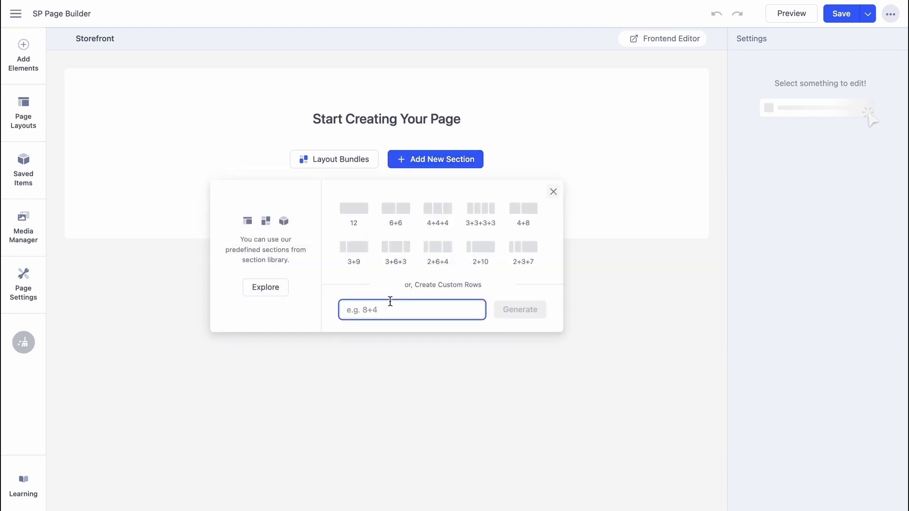
type("3+9")
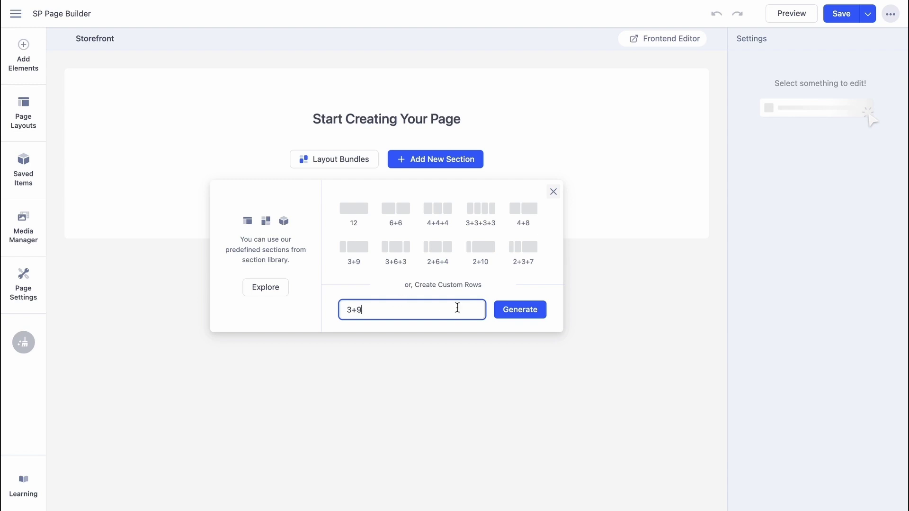
left_click(510, 313)
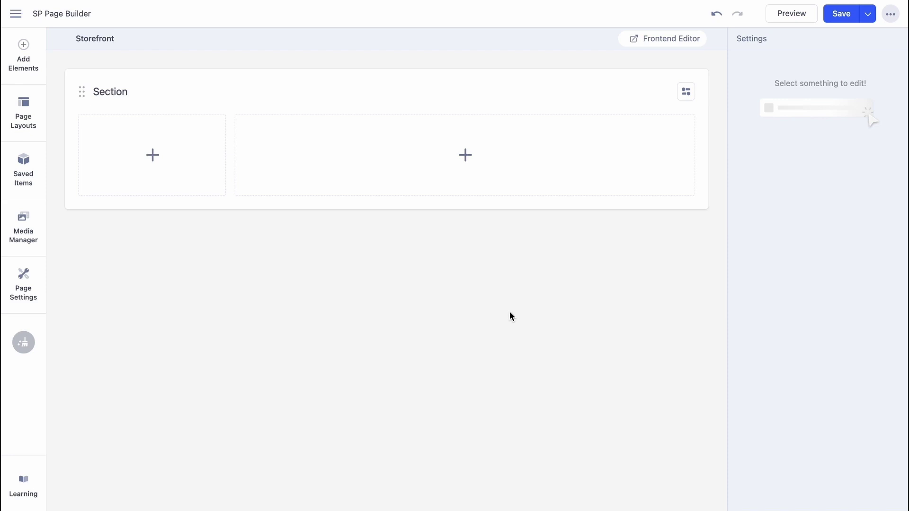
Place a Div in the left column holding the Search and Filter addons
left_click(183, 154)
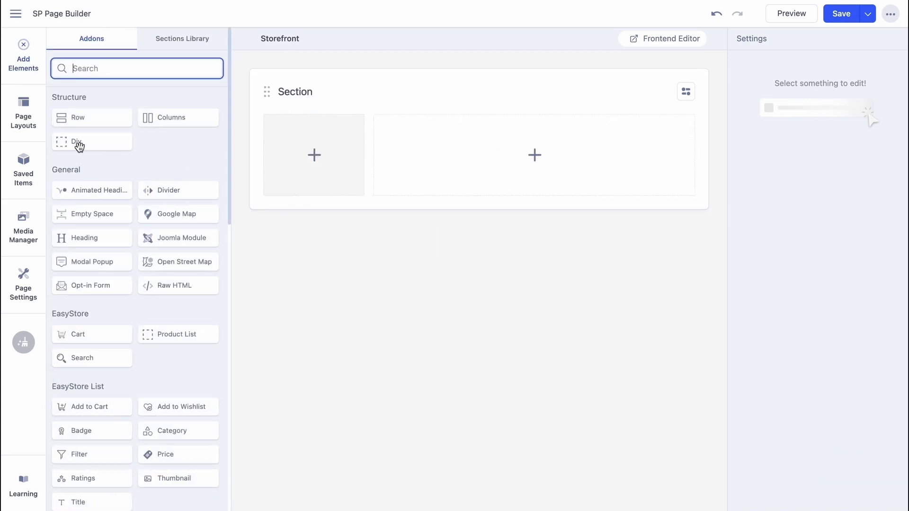
left_click_drag(76, 142, 297, 160)
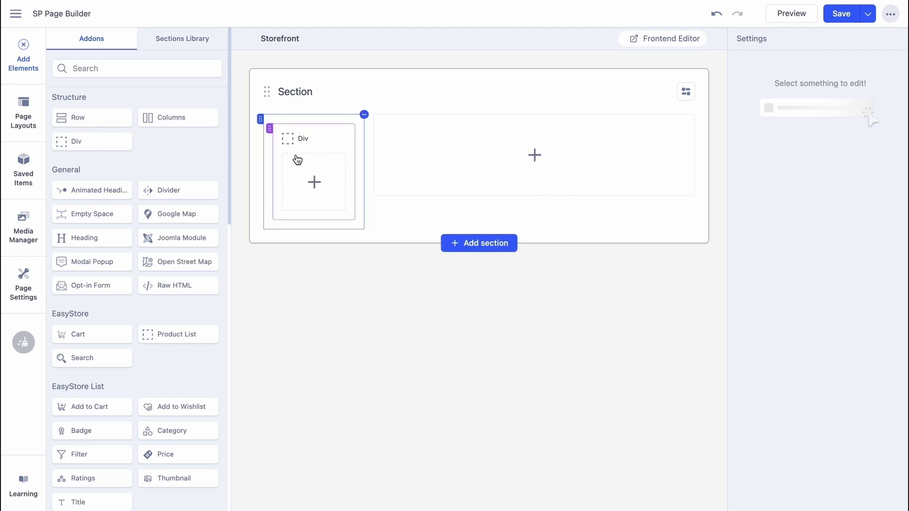
left_click(168, 69)
type("search")
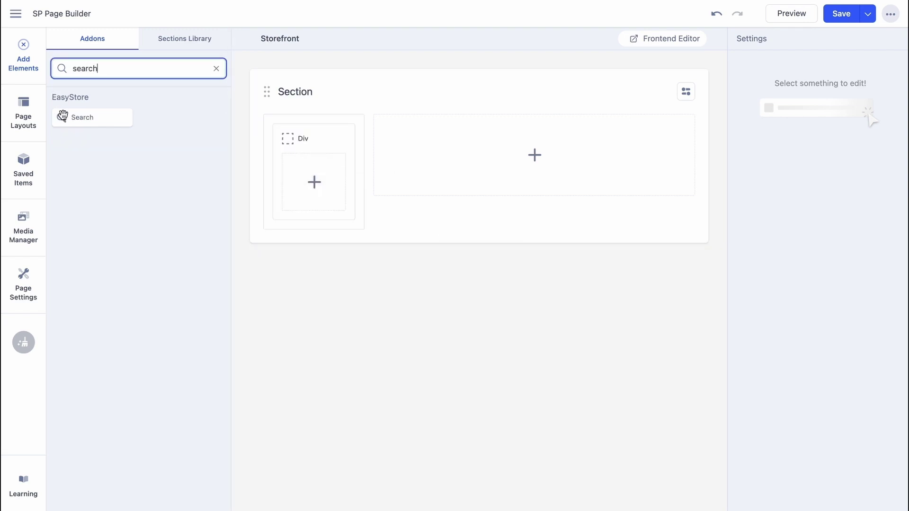
left_click_drag(63, 115, 320, 209)
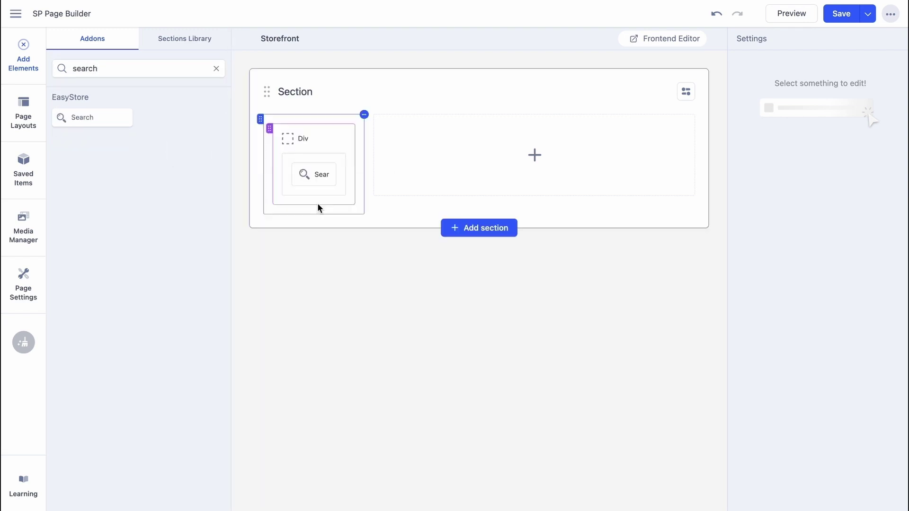
left_click(216, 68)
left_click(191, 68)
type("filter")
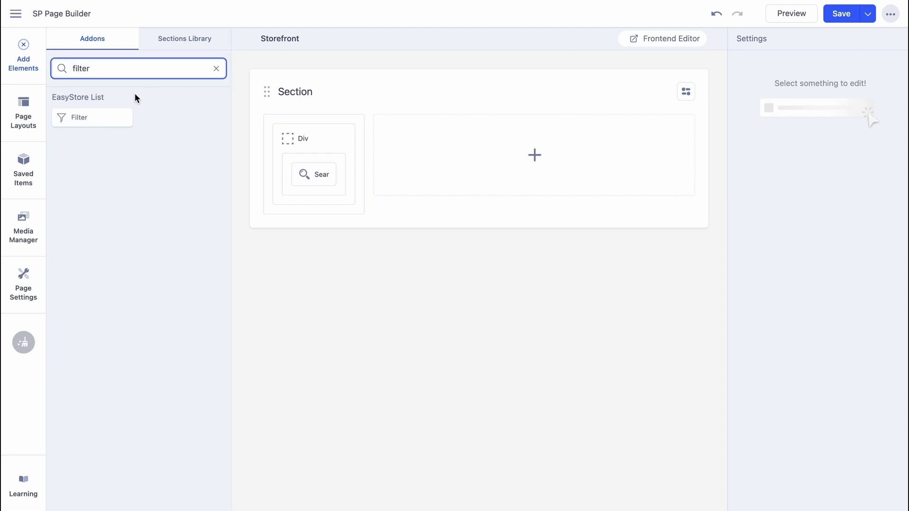
left_click_drag(69, 117, 304, 179)
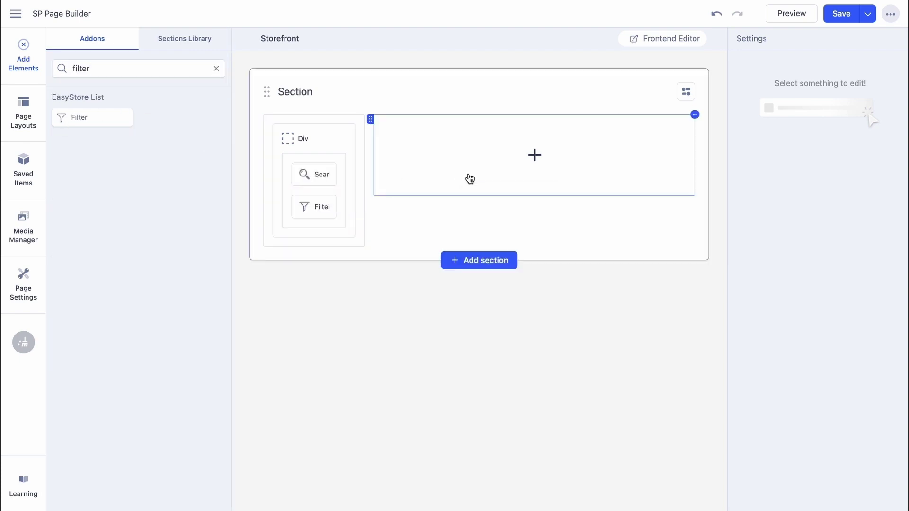
left_click(216, 69)
Add a Product List to the right column with Thumbnail, Category, Title and Price
scroll(193, 350, "down", 3)
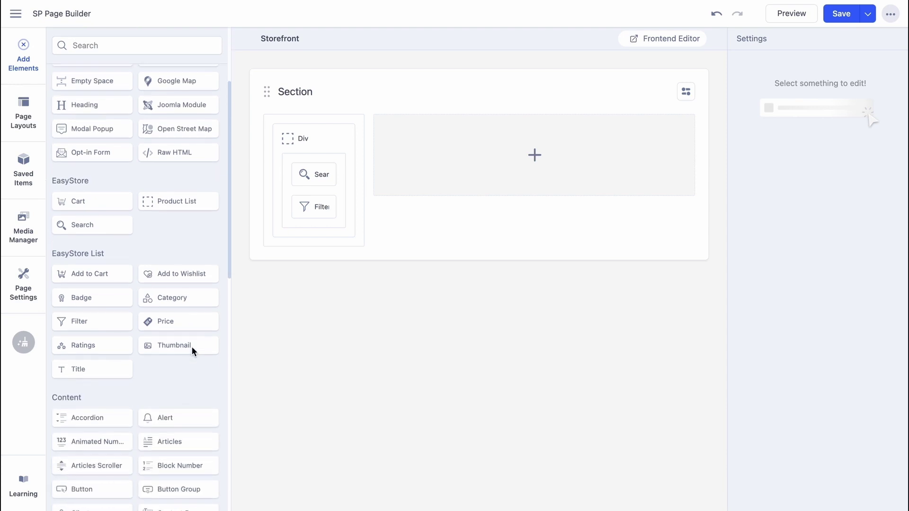
left_click_drag(165, 204, 456, 171)
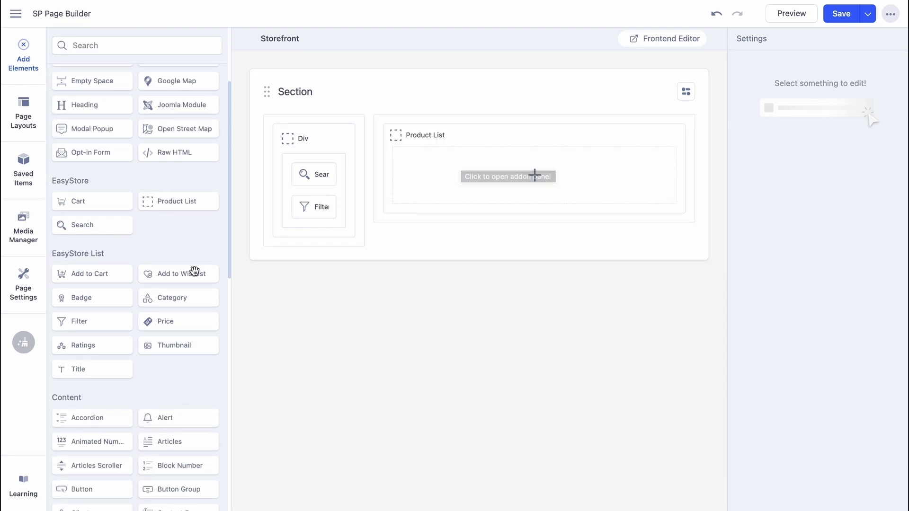
left_click_drag(146, 351, 424, 179)
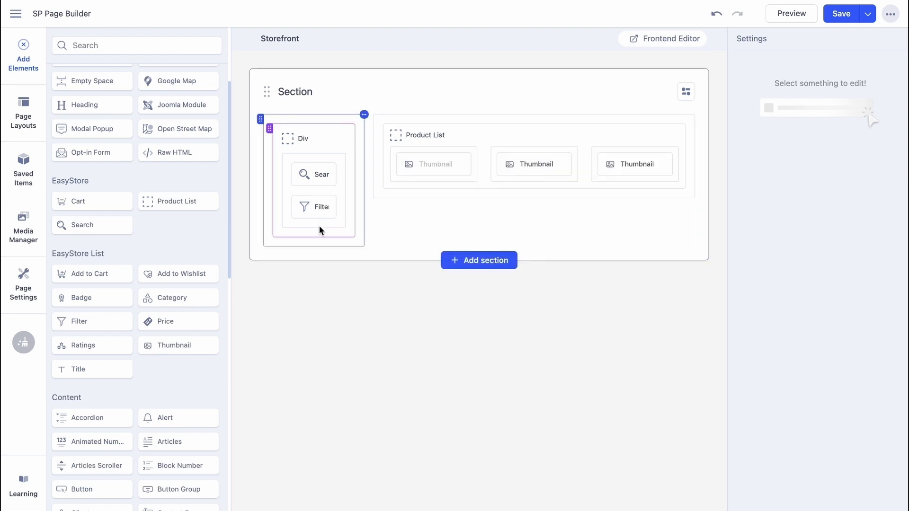
left_click_drag(166, 297, 447, 175)
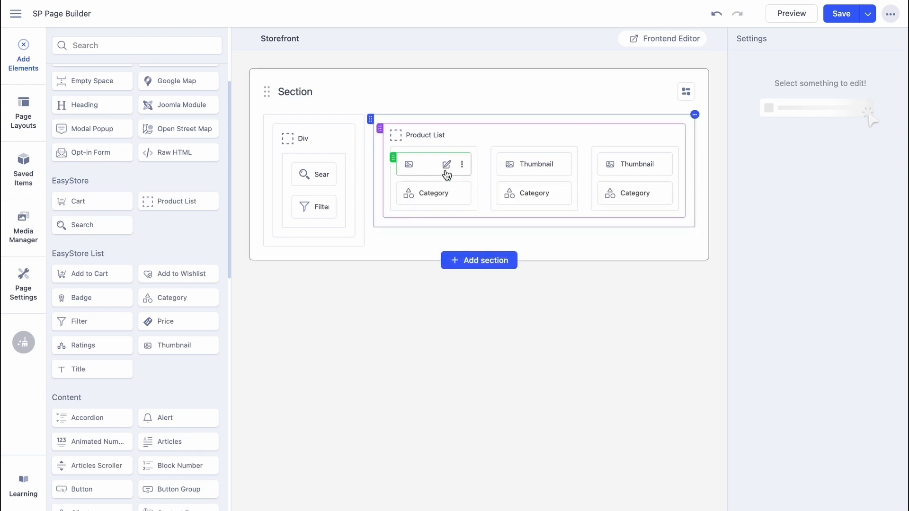
left_click_drag(82, 369, 451, 201)
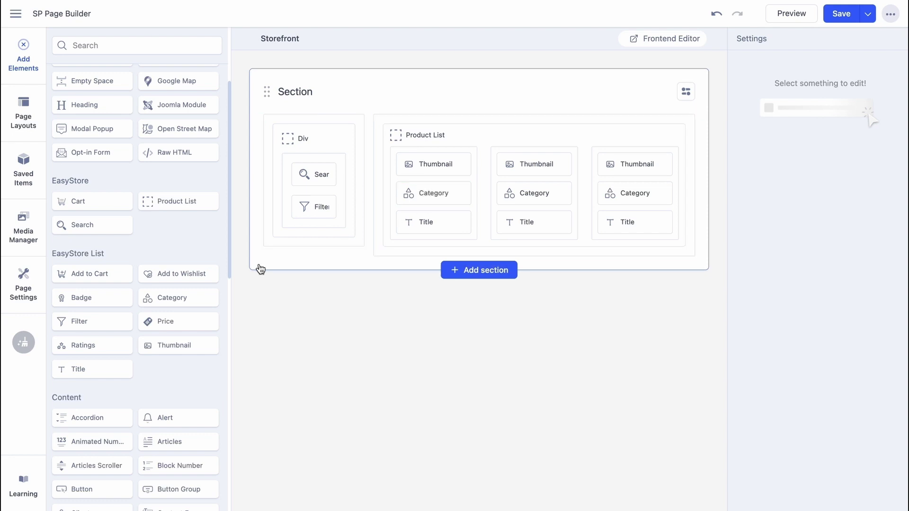
left_click_drag(161, 326, 419, 237)
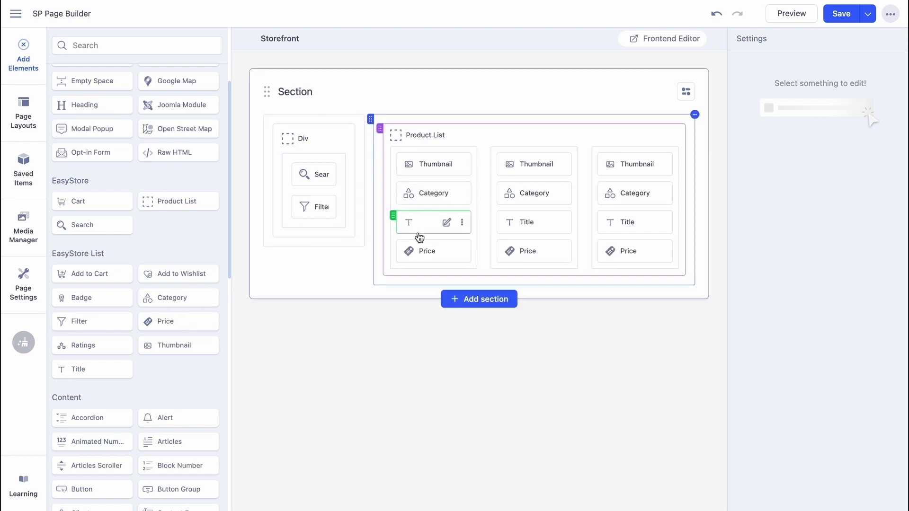
Save the Storefront page and scroll through its live frontend preview
left_click(407, 339)
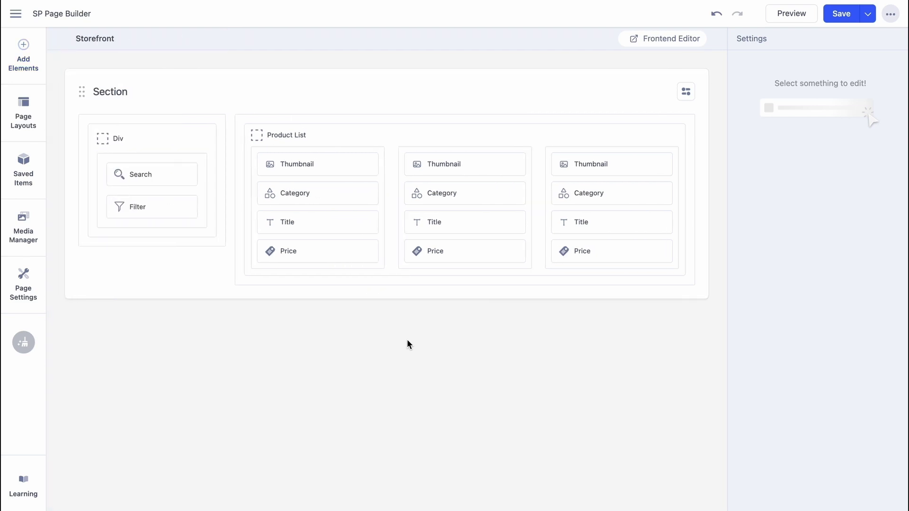
left_click(838, 16)
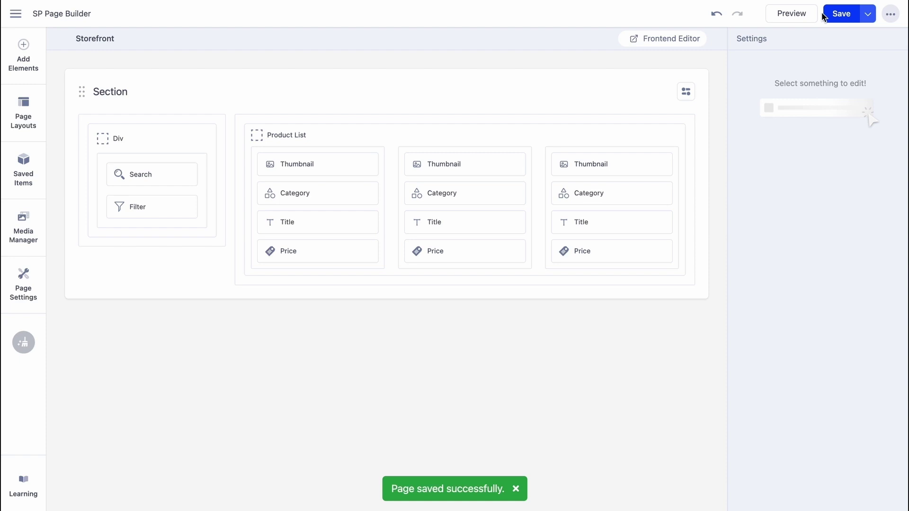
left_click(801, 15)
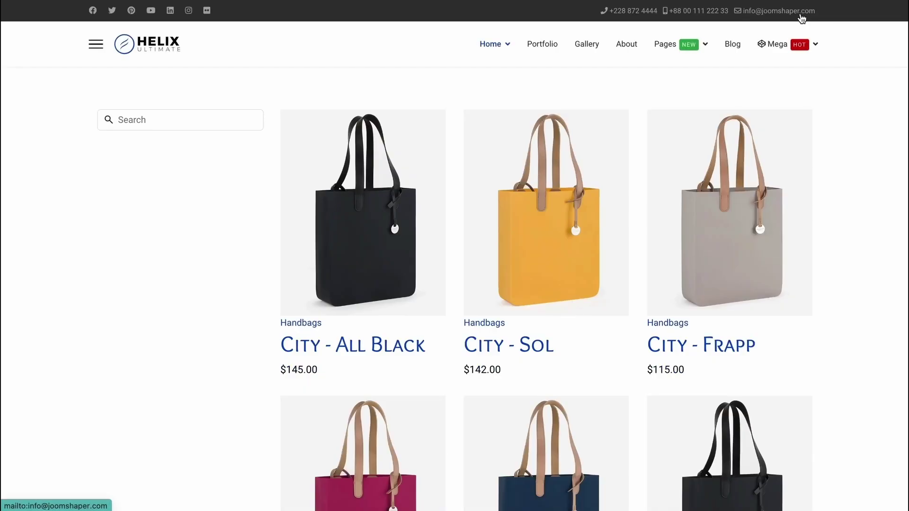
scroll(861, 183, "down", 5)
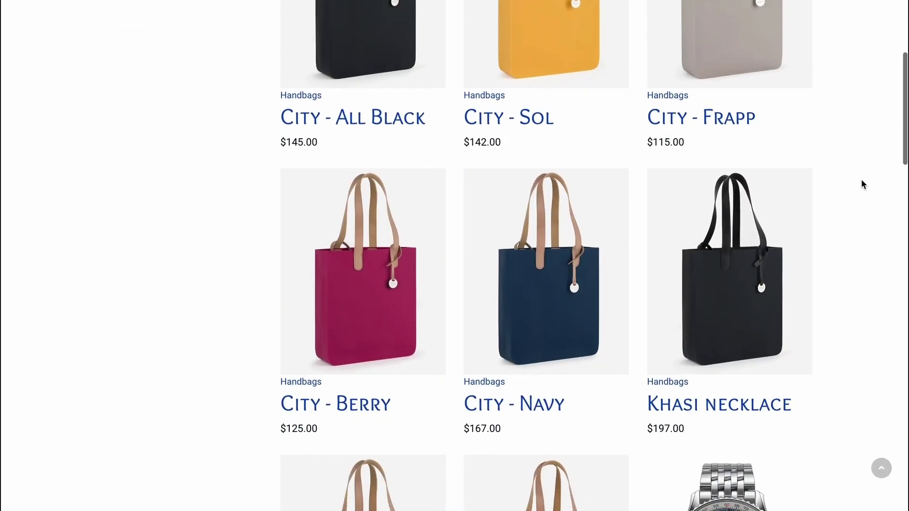
scroll(861, 180, "down", 15)
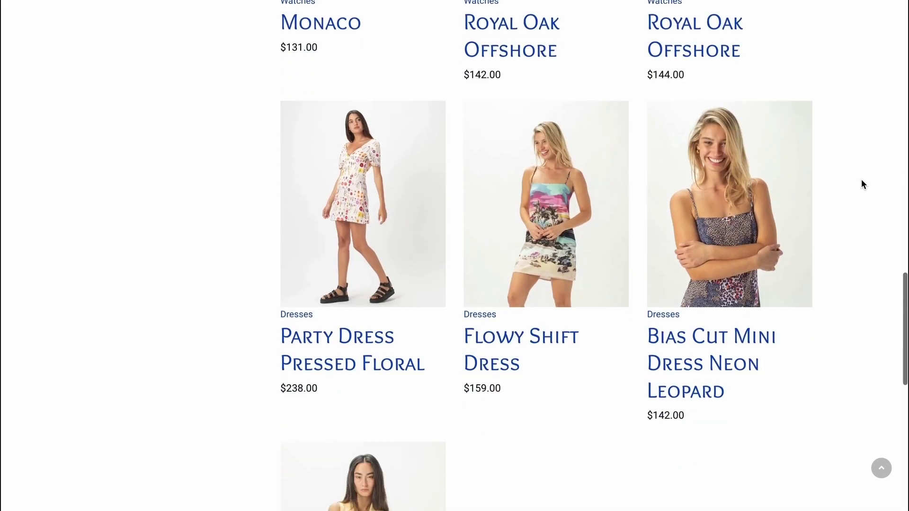
scroll(861, 180, "down", 3)
scroll(861, 179, "up", 20)
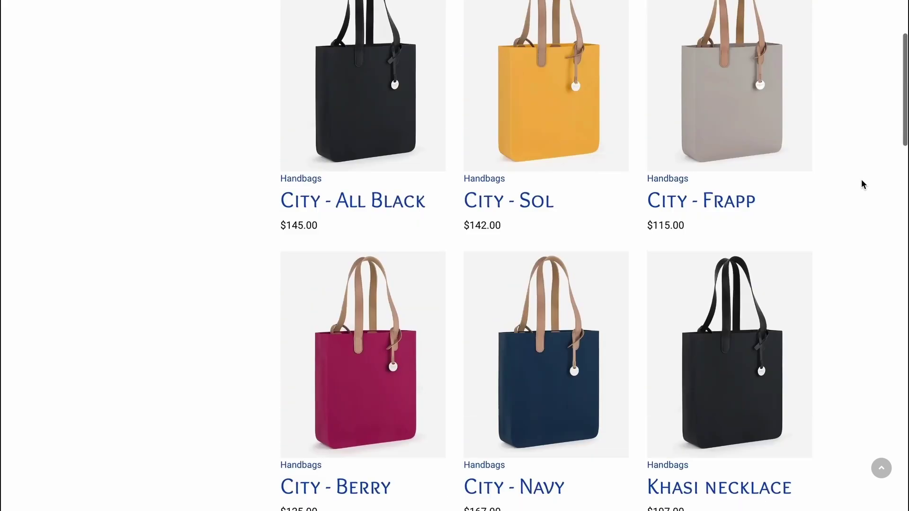
scroll(861, 181, "up", 3)
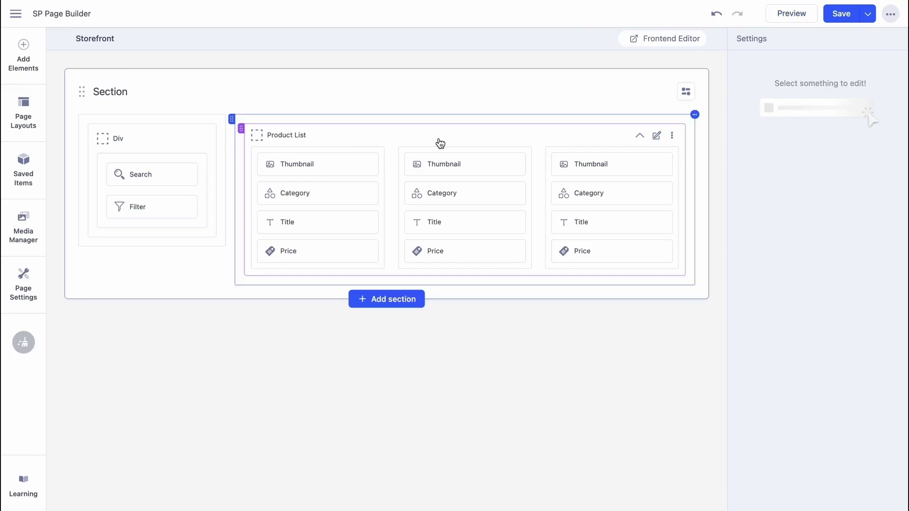
Set the Product List's Category to Clothing
left_click(439, 141)
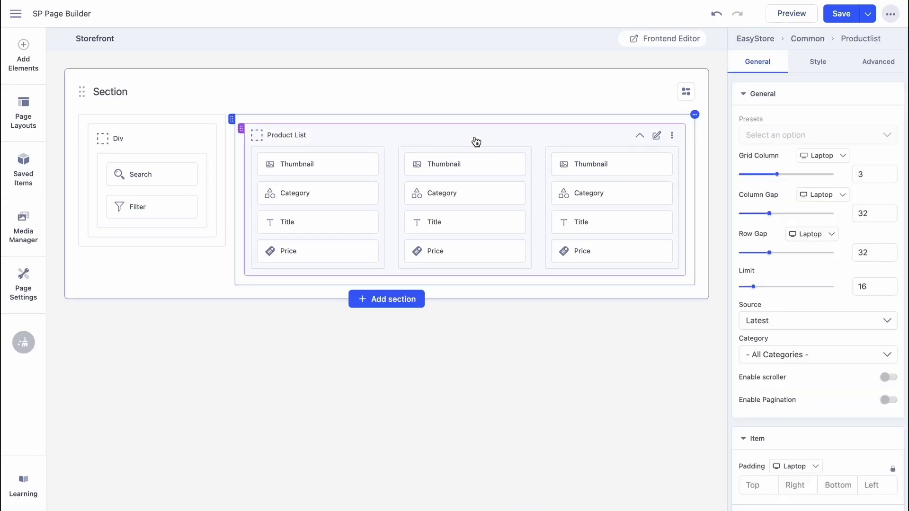
scroll(772, 144, "down", 3)
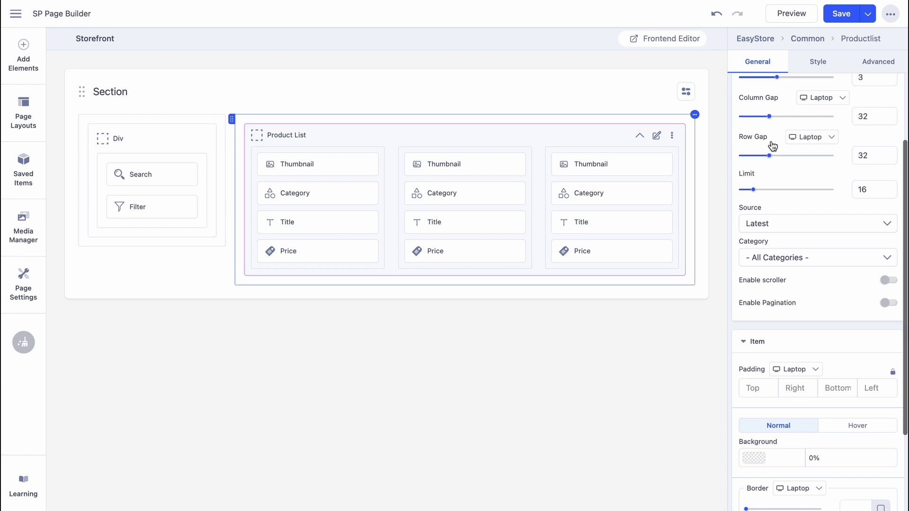
left_click(791, 255)
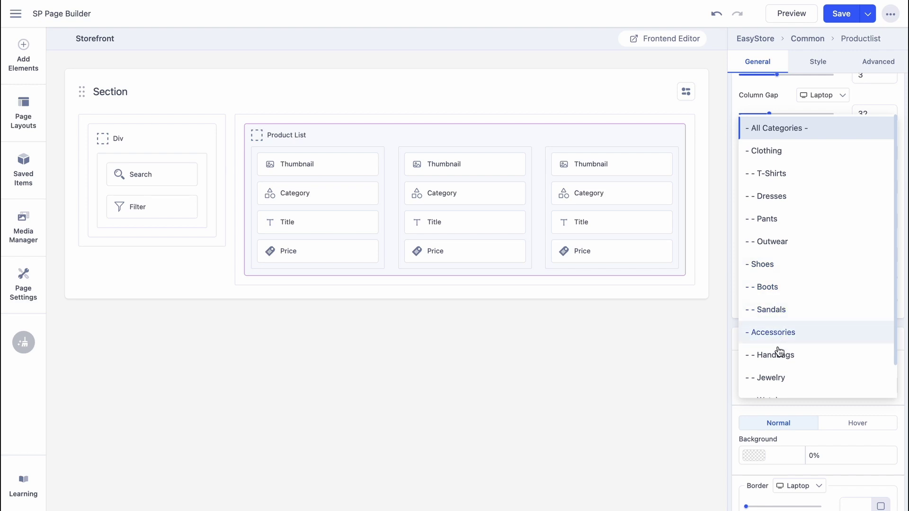
scroll(779, 354, "down", 1)
scroll(779, 354, "up", 1)
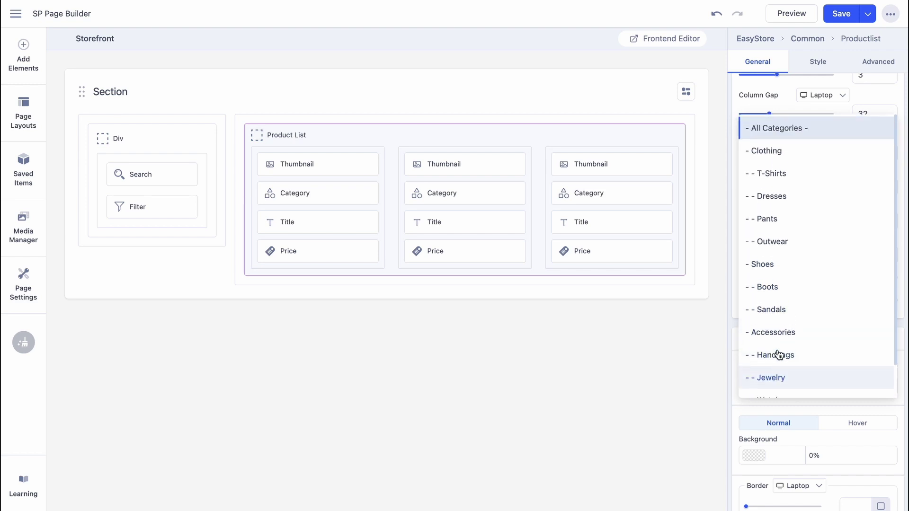
left_click(786, 154)
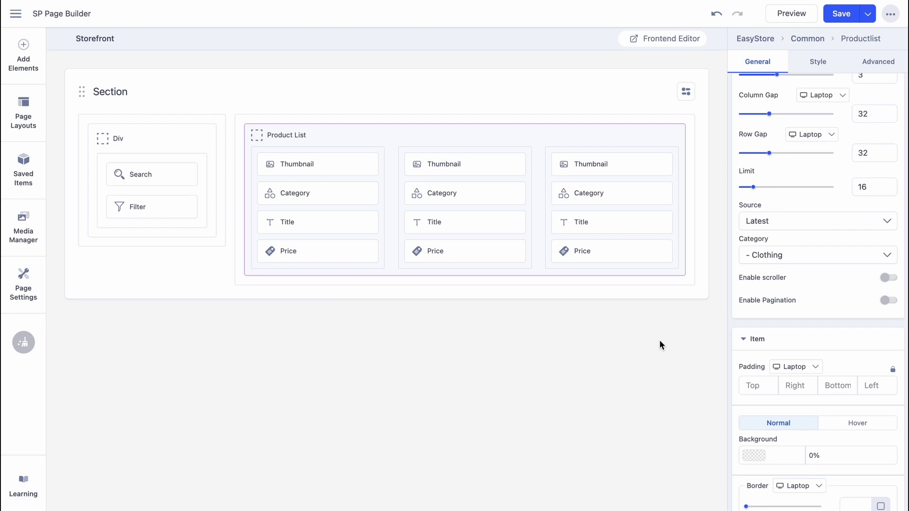
Give the sidebar Div 30px right and 40px bottom padding
left_click(144, 132)
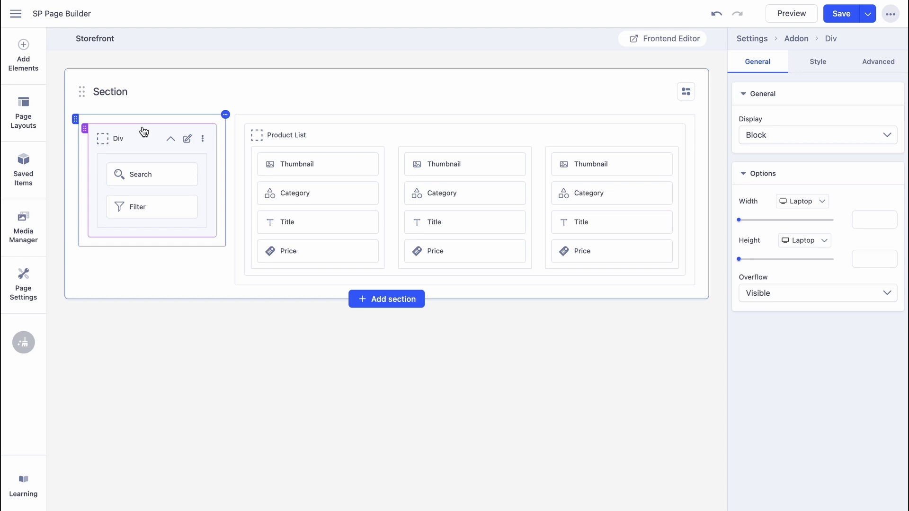
left_click(816, 61)
left_click(793, 289)
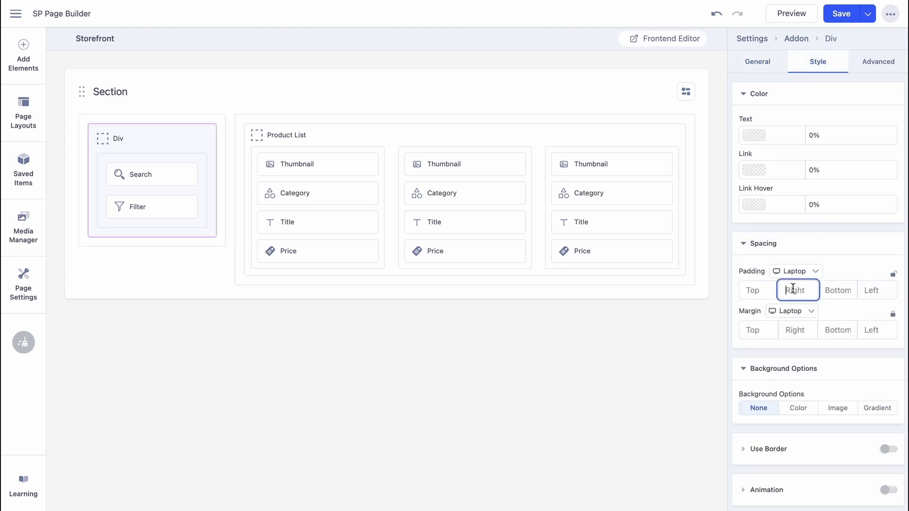
type("30px")
left_click(836, 291)
type("40px")
left_click(875, 291)
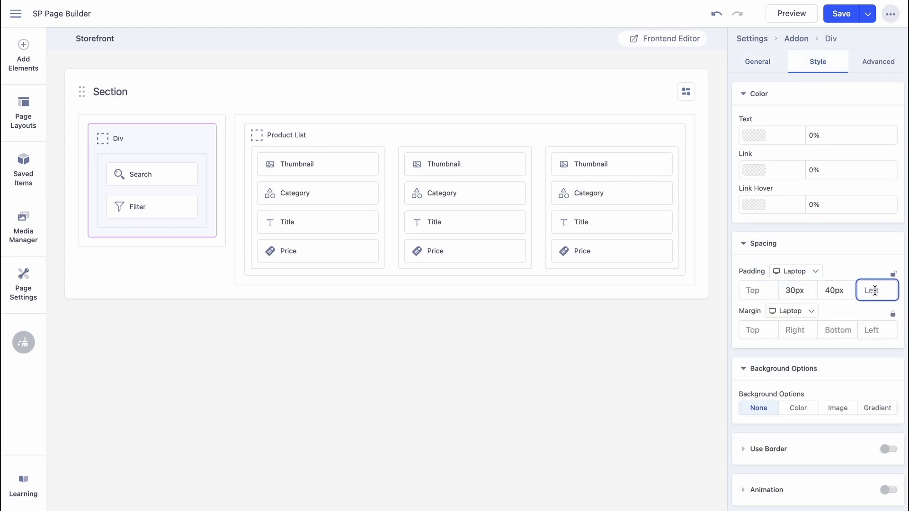
Set the Div's background to #F8F8F8 with a corner radius of 8
left_click(798, 407)
scroll(784, 391, "down", 2)
left_click(752, 363)
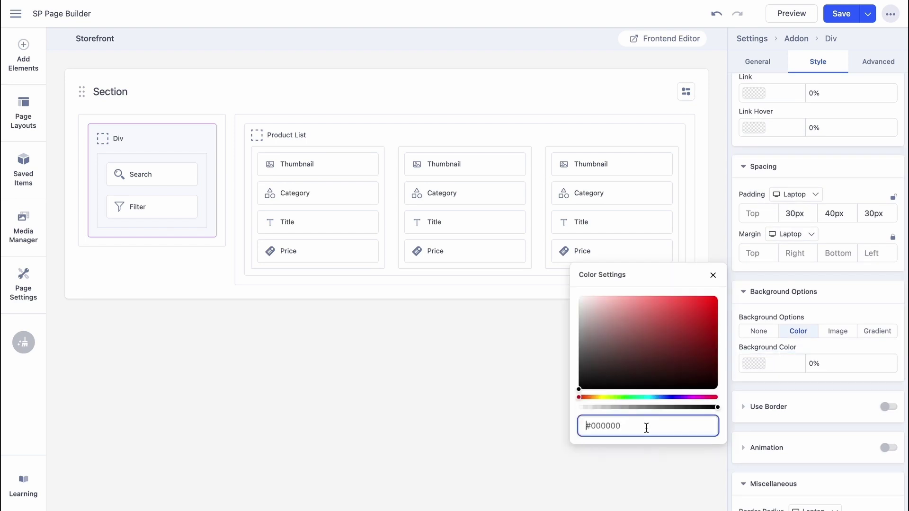
type("#F8F8F8")
left_click(785, 398)
scroll(813, 419, "down", 5)
left_click(876, 305)
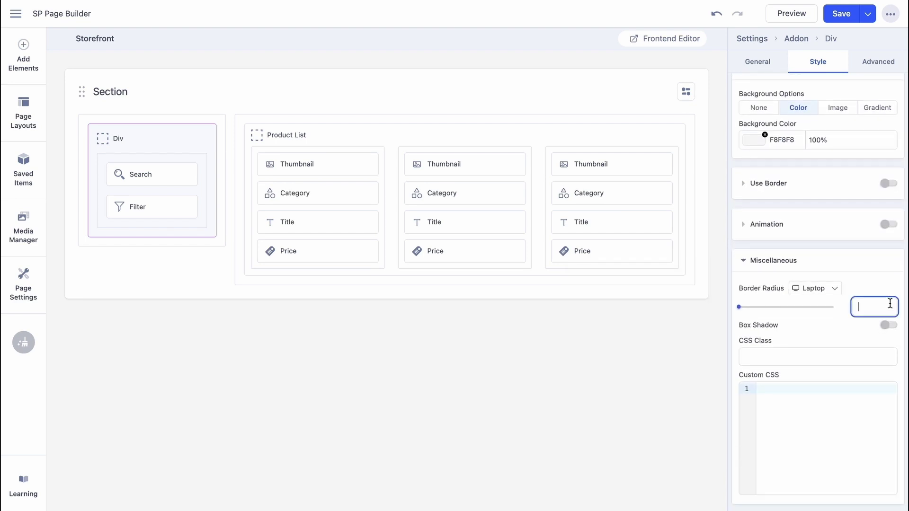
type("8")
Give the Search element 40px top padding and unlink its margins
left_click(152, 174)
left_click(758, 291)
type("4")
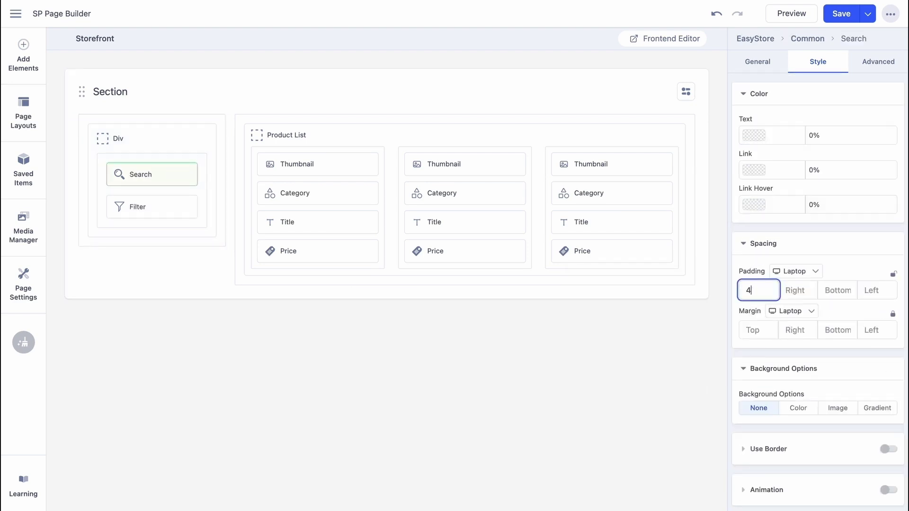
type("0px")
left_click(892, 314)
left_click(830, 330)
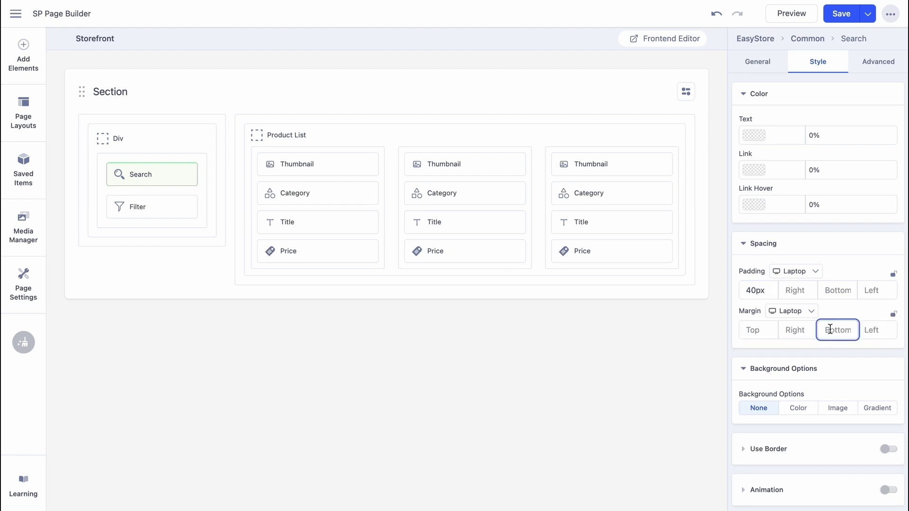
Give the search input a 1px solid black border
left_click(758, 61)
left_click(847, 198)
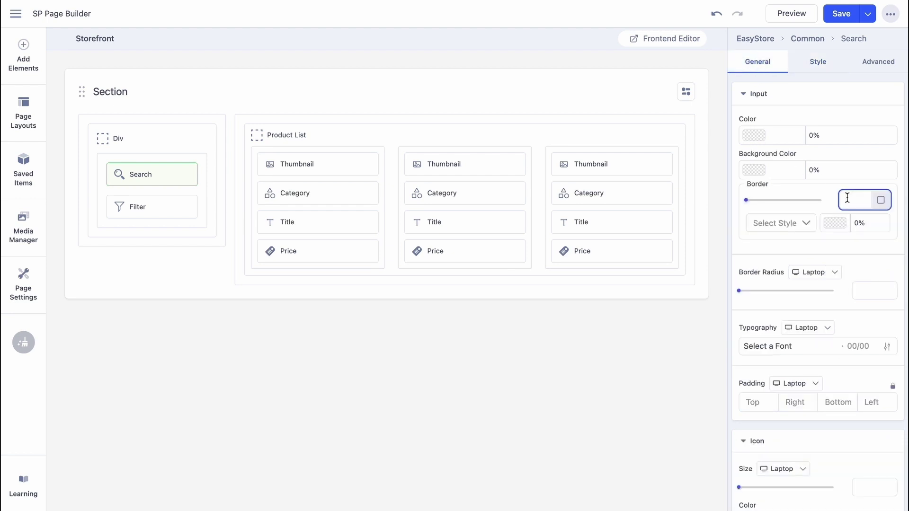
left_click(842, 231)
left_click(669, 253)
left_click(660, 259)
left_click(769, 217)
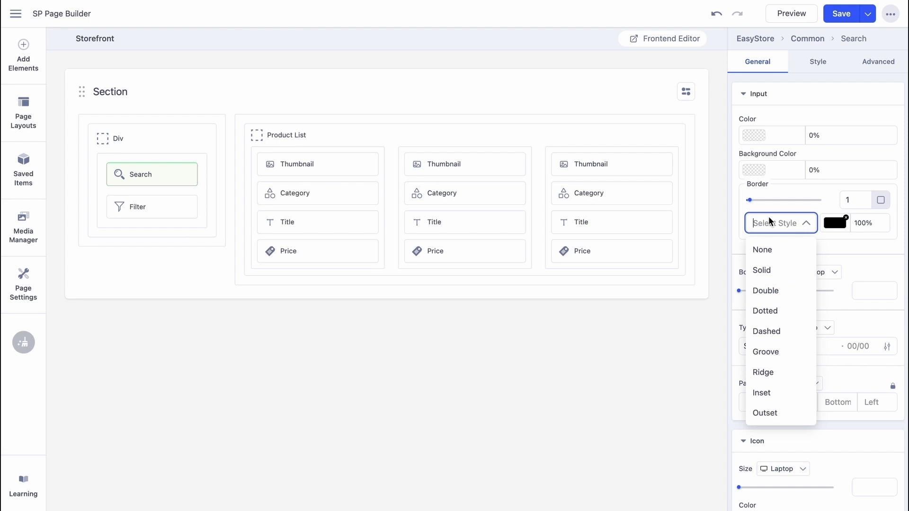
left_click(765, 268)
Set the search input typography to Inter, size 14, line height 24, Normal weight
left_click(795, 341)
left_click(665, 278)
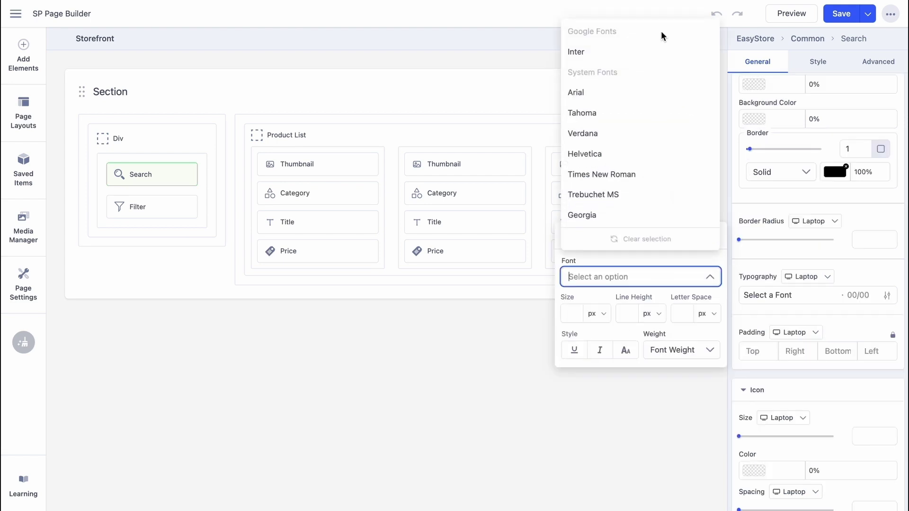
left_click(615, 51)
left_click(576, 311)
type("14")
left_click(628, 313)
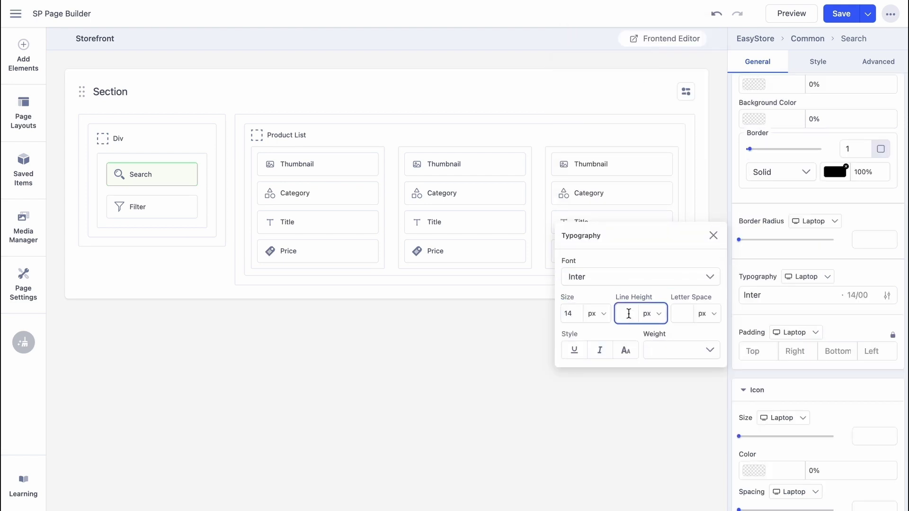
key("BackSpace")
type("4")
left_click(682, 350)
left_click(683, 187)
left_click(611, 455)
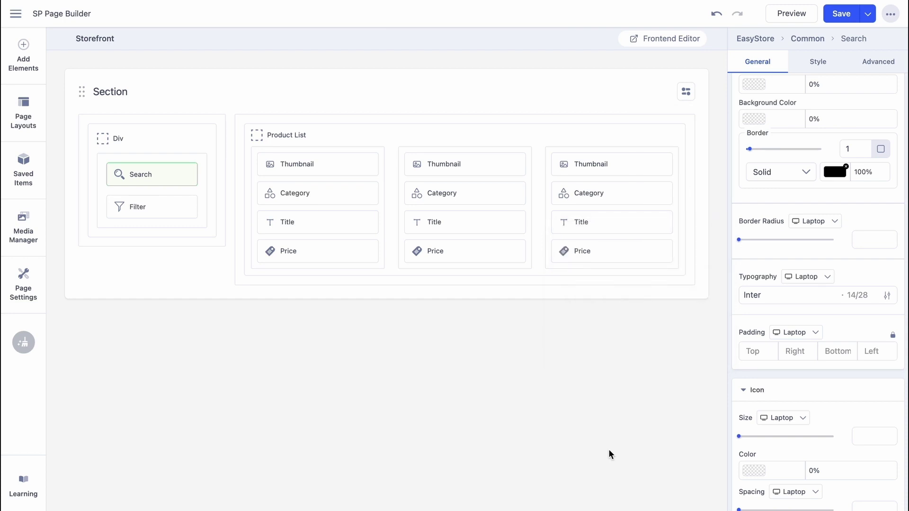
scroll(818, 379, "down", 3)
left_click(817, 451)
Enter 'Search' as placeholder text and make the placeholder colour near-black
type("Search")
left_click(753, 485)
left_click(575, 436)
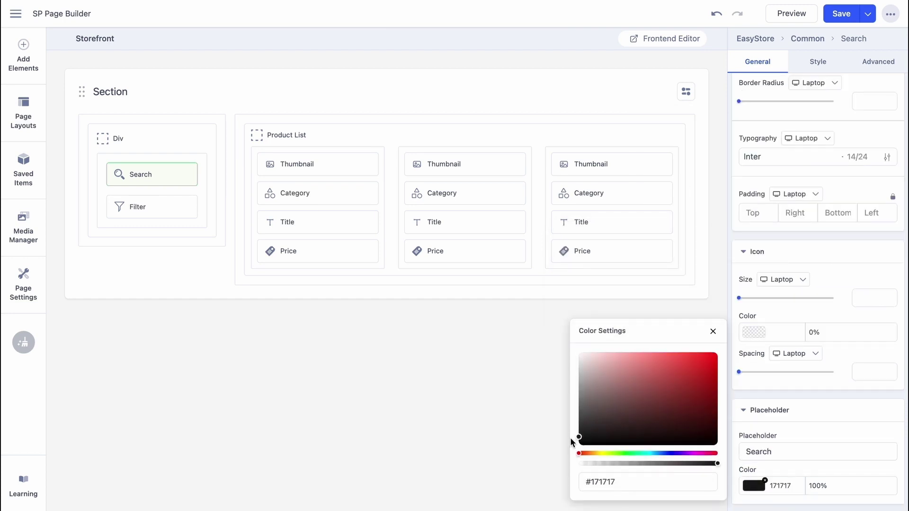
left_click(818, 482)
Add filter items and make the first one 'Filter By Price' with a Price Range type
scroll(808, 390, "up", 4)
left_click(138, 207)
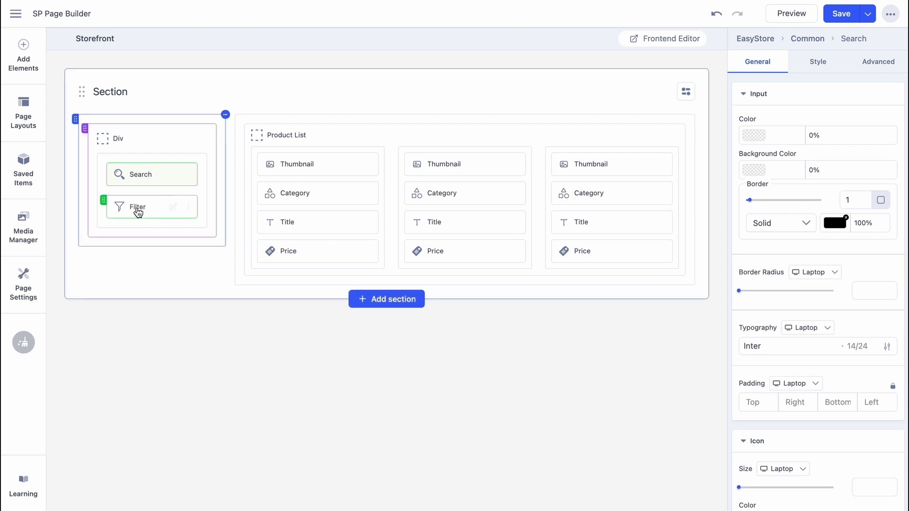
left_click(817, 125)
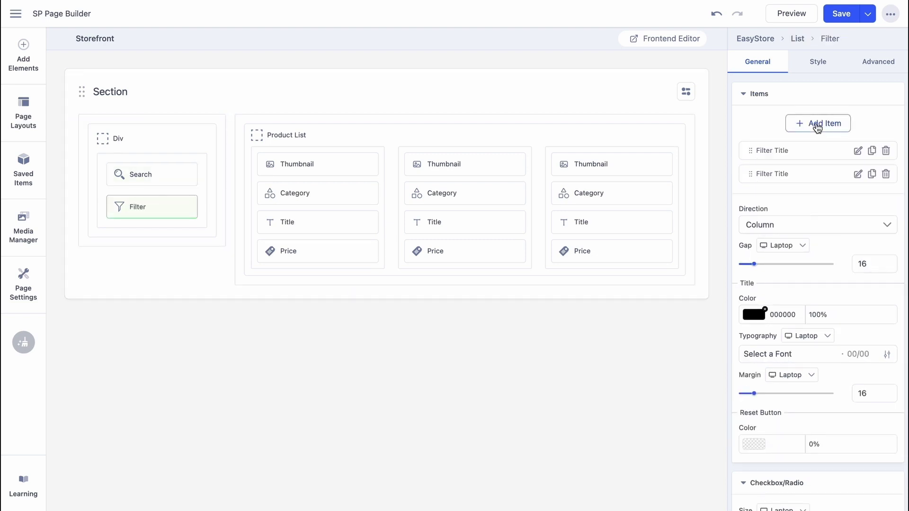
double_click(817, 125)
left_click(857, 151)
triple_click(623, 125)
type("Filter By Price")
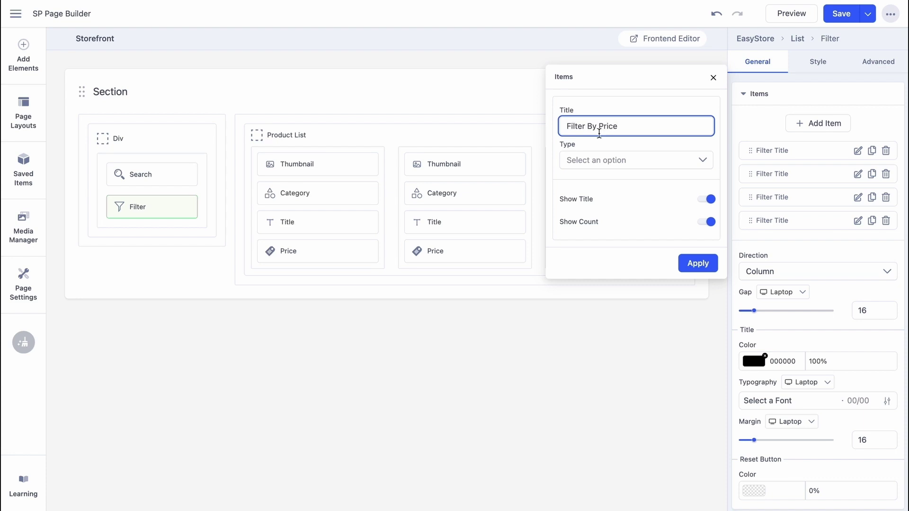
left_click(636, 160)
left_click(615, 199)
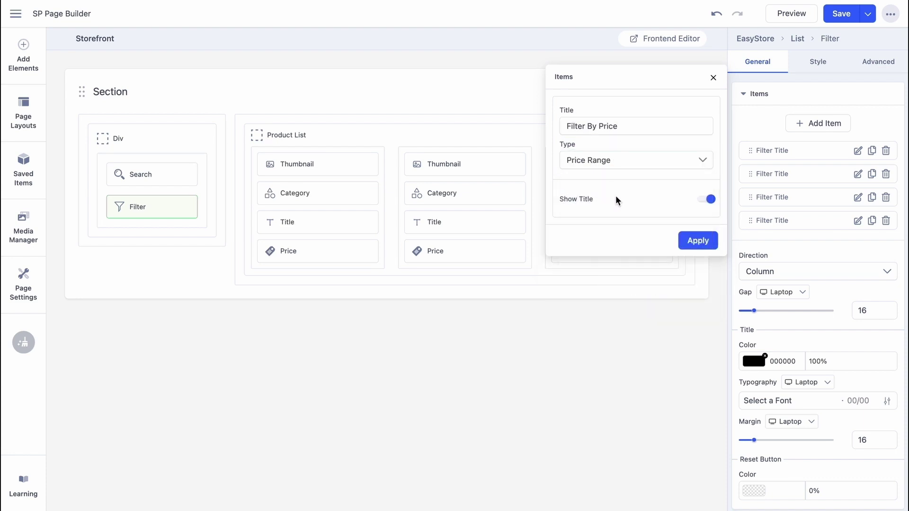
left_click(697, 263)
Title the second filter item Availability with the Availability filter type
left_click(858, 173)
triple_click(618, 126)
type("Avaulabili")
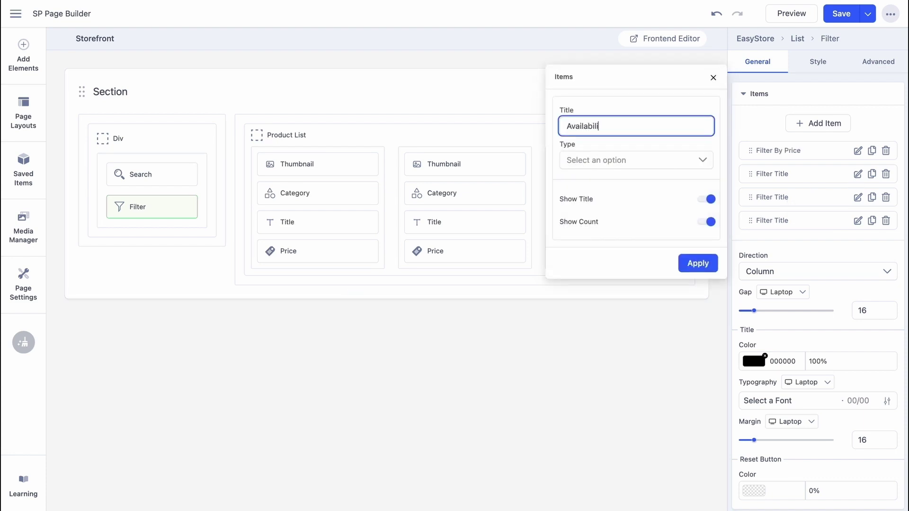
type("ty")
left_click(615, 160)
left_click(596, 268)
left_click(698, 263)
Title the third filter item 'Product Type' using the Categories filter type
left_click(857, 197)
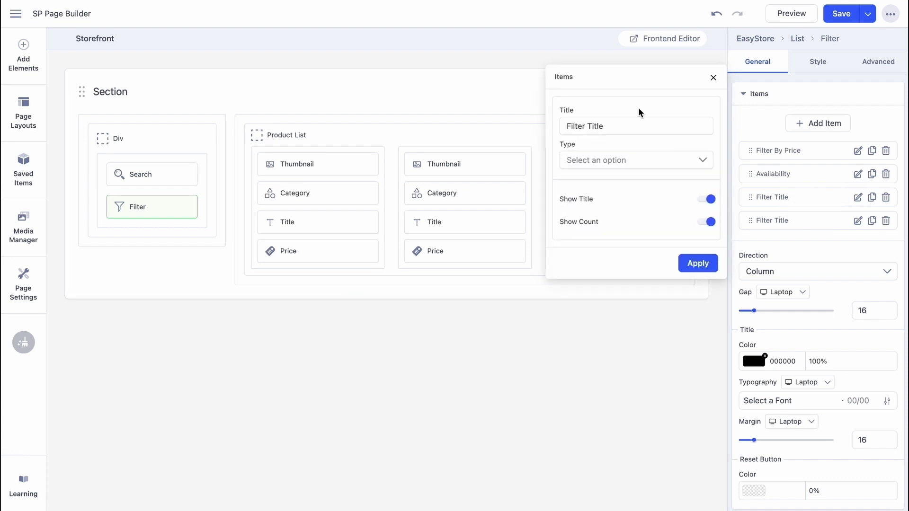
triple_click(620, 125)
type("Product Type")
left_click(636, 160)
left_click(587, 207)
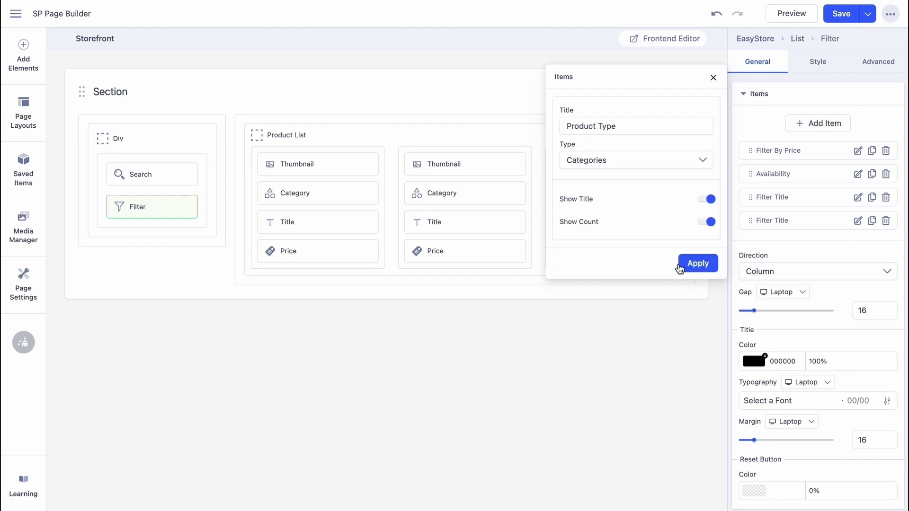
left_click(698, 263)
Set the fourth item's type to Variants and add a fifth filter item
left_click(858, 220)
left_click(664, 160)
left_click(580, 227)
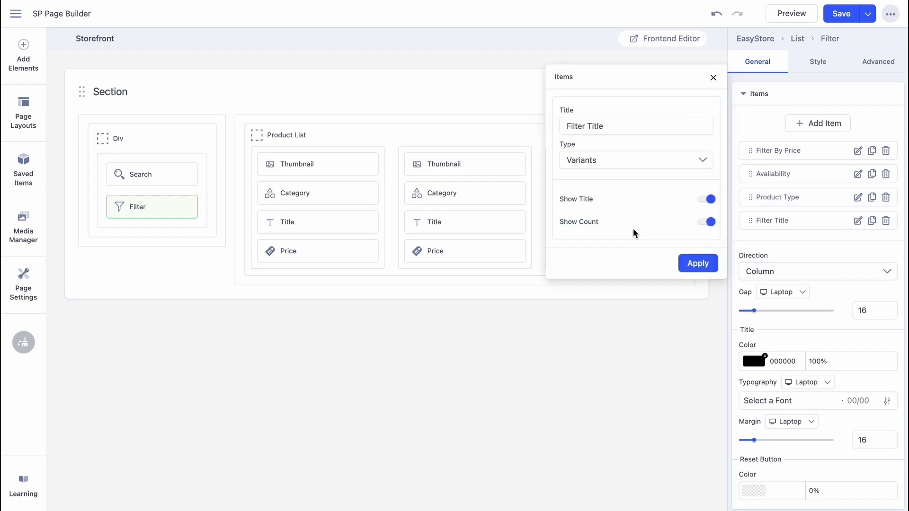
left_click(698, 263)
left_click(800, 124)
left_click(858, 244)
Set the spacing between filter items to 25
left_click(804, 276)
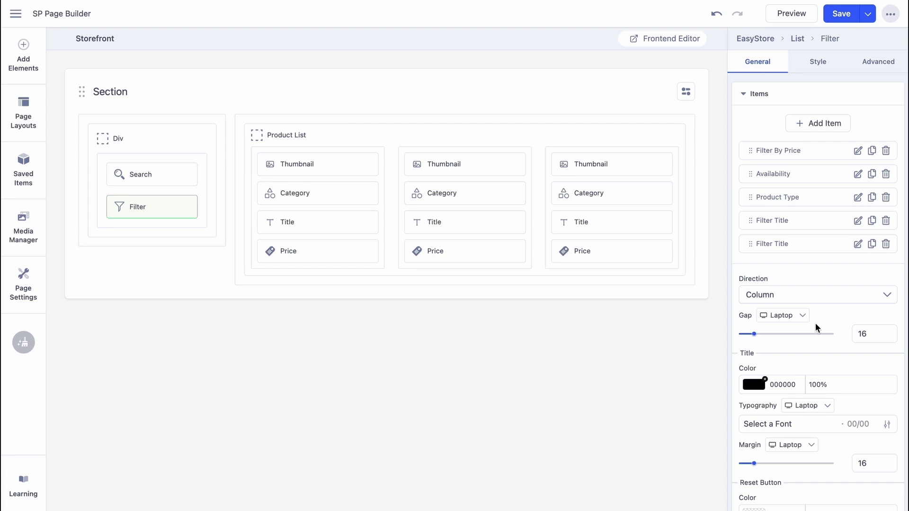
scroll(815, 328, "down", 1)
double_click(871, 274)
type("25")
Give the filter titles Helvetica typography at size 18 with line height 32
left_click(790, 367)
left_click(613, 346)
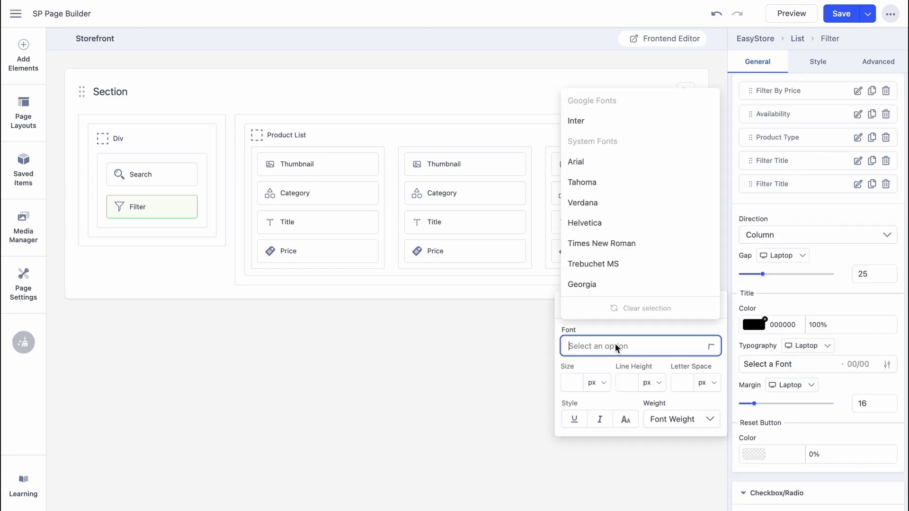
left_click(587, 221)
left_click(570, 382)
type("18")
left_click(635, 380)
type("32")
left_click(675, 419)
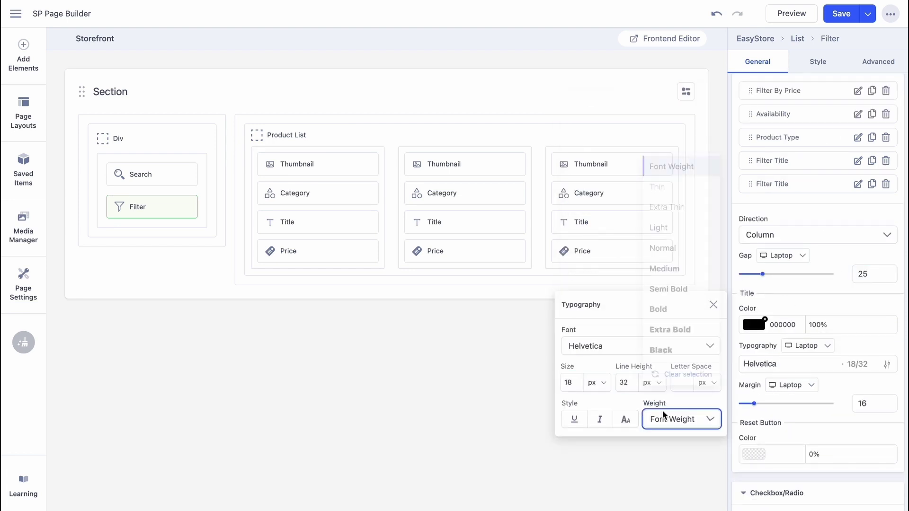
left_click(714, 305)
Make the reset button colour grey
scroll(799, 359, "down", 1)
left_click(759, 445)
left_click(647, 482)
type("#808080")
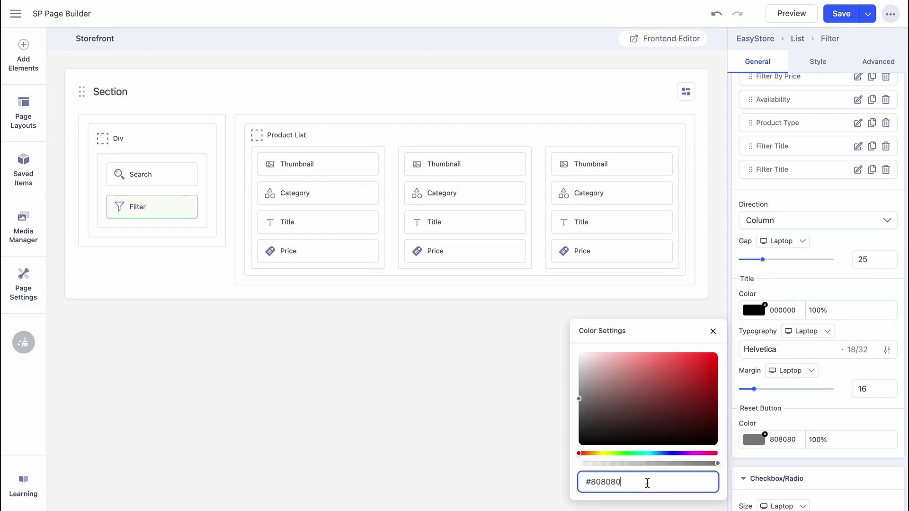
left_click(781, 458)
Set checkbox/radio size 18, black check colour and corner radius 2
scroll(782, 458, "down", 5)
left_click(874, 296)
type("18")
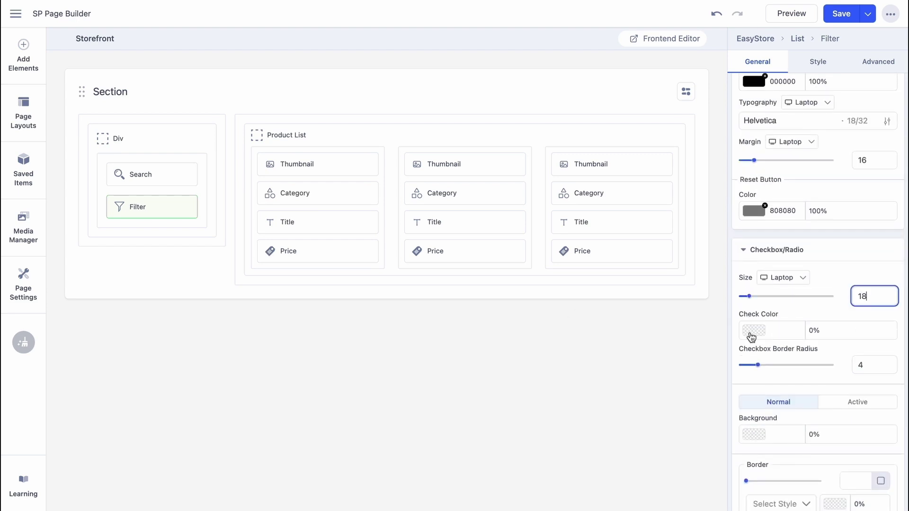
left_click(750, 334)
left_click(872, 368)
key("Down")
key("Down")
Give checkboxes a solid black border of width 1
scroll(814, 379, "down", 3)
left_click(804, 390)
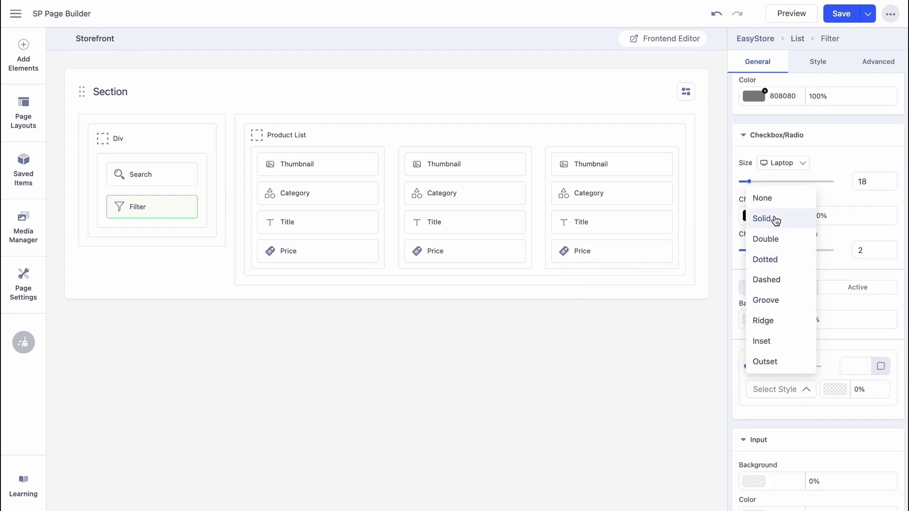
left_click(777, 218)
left_click(835, 389)
type("#000000")
left_click(855, 366)
type("1")
Style list item text Helvetica 14/32 Light with a gap of 10
scroll(812, 364, "down", 8)
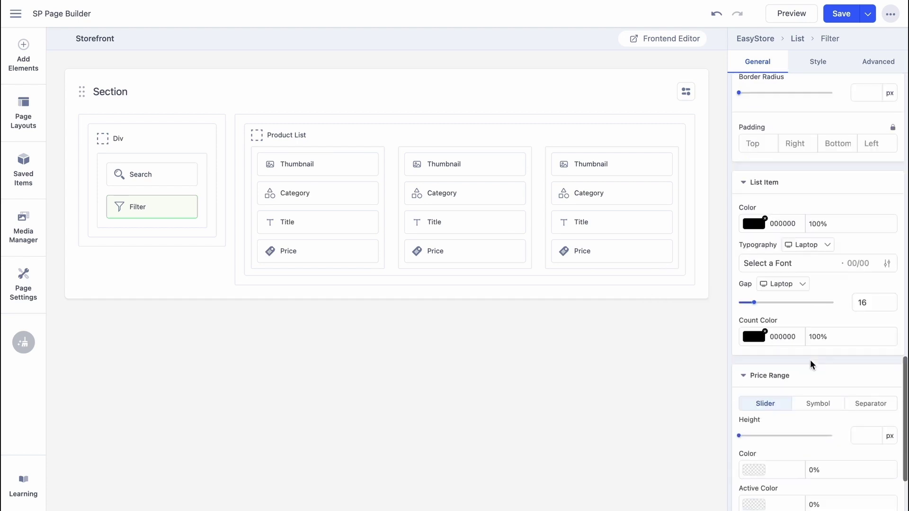
scroll(810, 364, "down", 2)
left_click(785, 166)
left_click(640, 148)
left_click(601, 296)
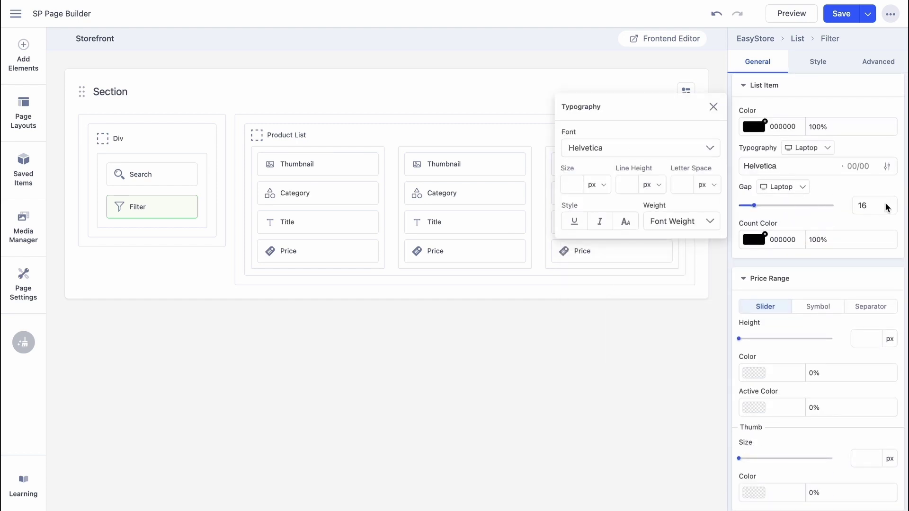
left_click(571, 185)
type("14")
key("Tab")
type("32")
left_click(677, 221)
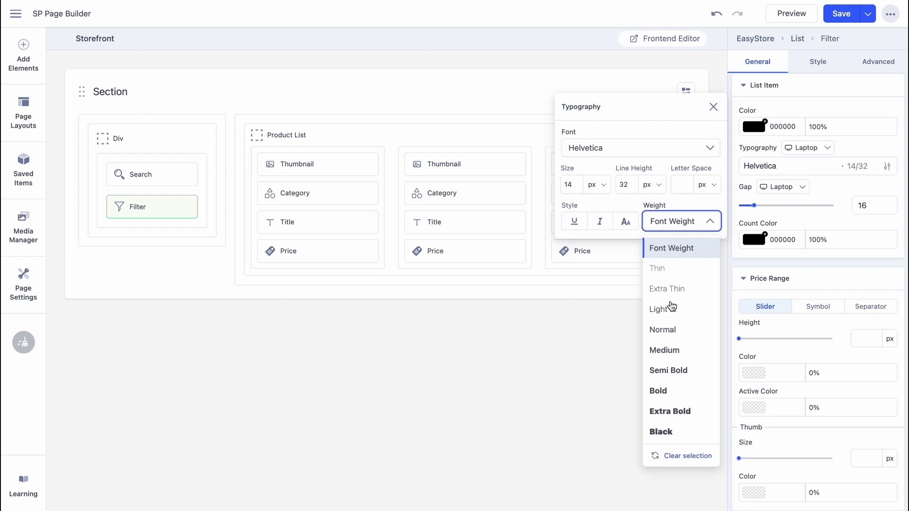
left_click(672, 308)
left_click(854, 208)
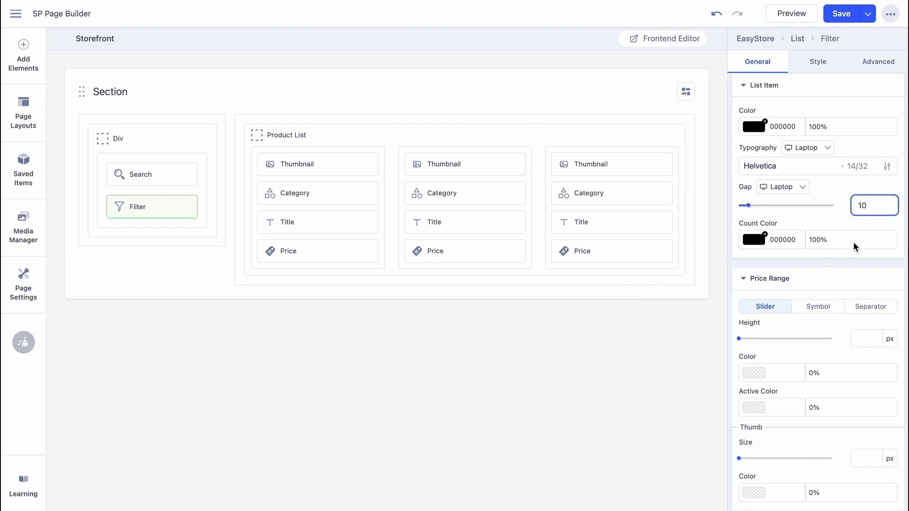
Style the price slider with a black track, 100% opacity active colour and black thumb
left_click(854, 336)
left_click(781, 407)
left_click(753, 372)
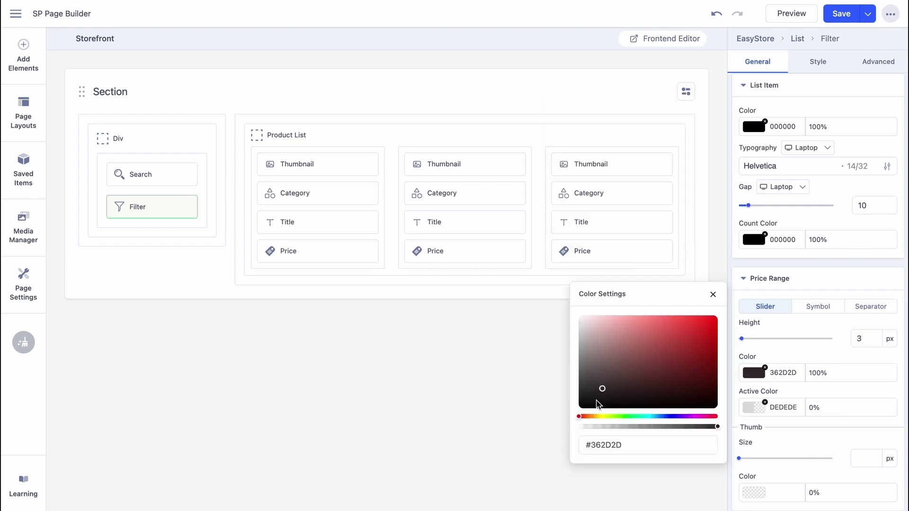
left_click(810, 406)
type("100")
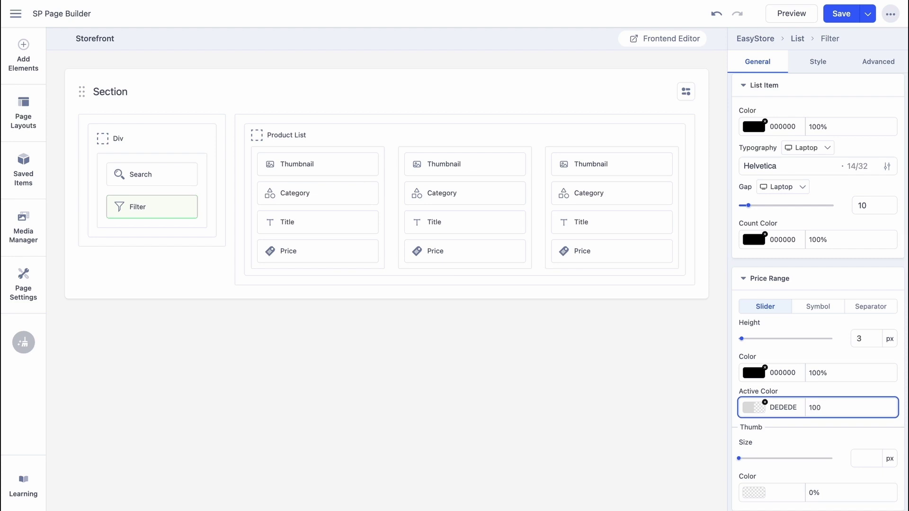
key("Tab")
type("14")
left_click(753, 492)
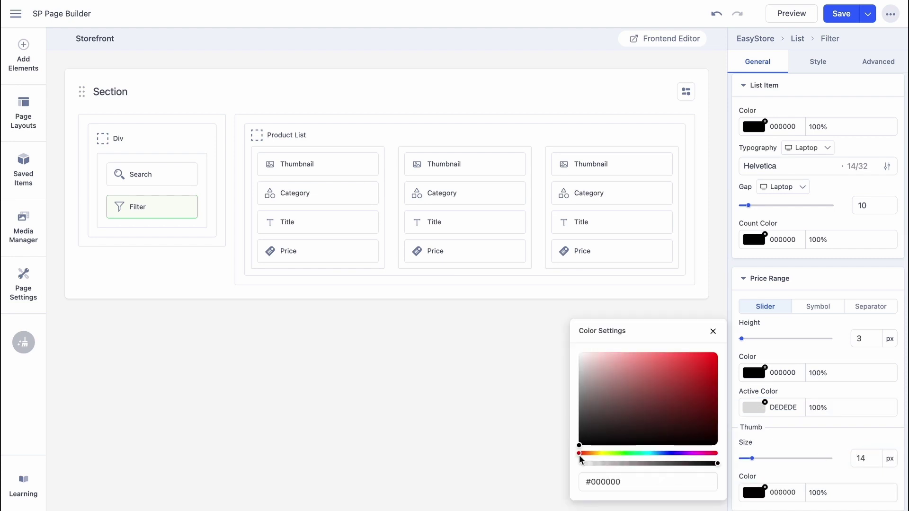
left_click(713, 330)
Save the page and check the styled filter sidebar
left_click(839, 14)
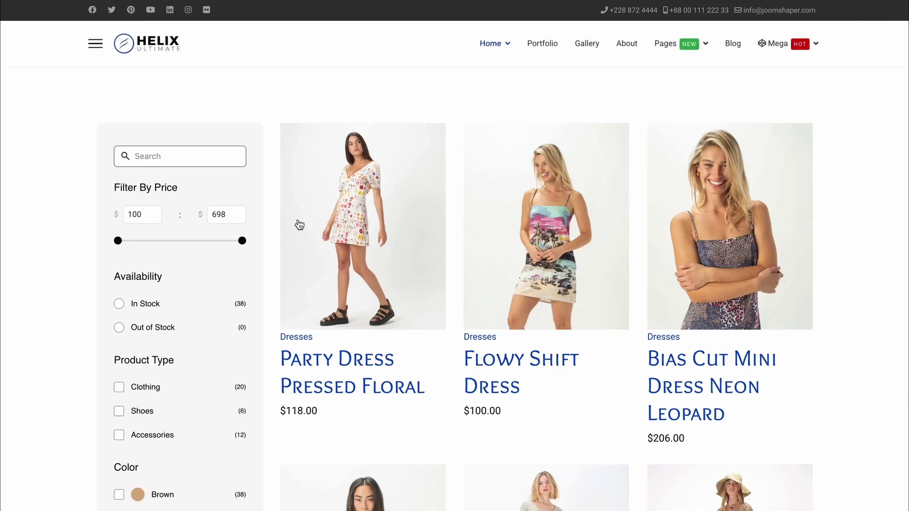
scroll(202, 341, "down", 5)
scroll(202, 340, "up", 5)
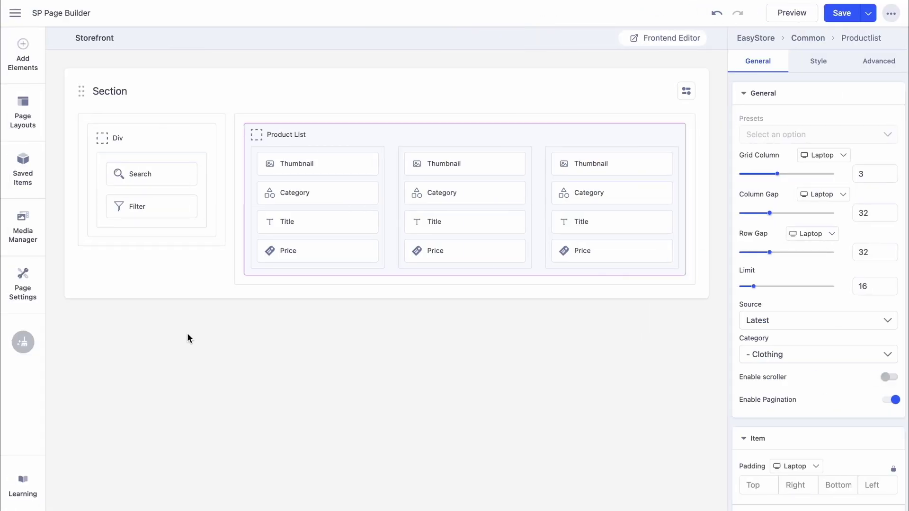
Make the product Category text #72798D in Inter 14/24 Normal weight
left_click(311, 197)
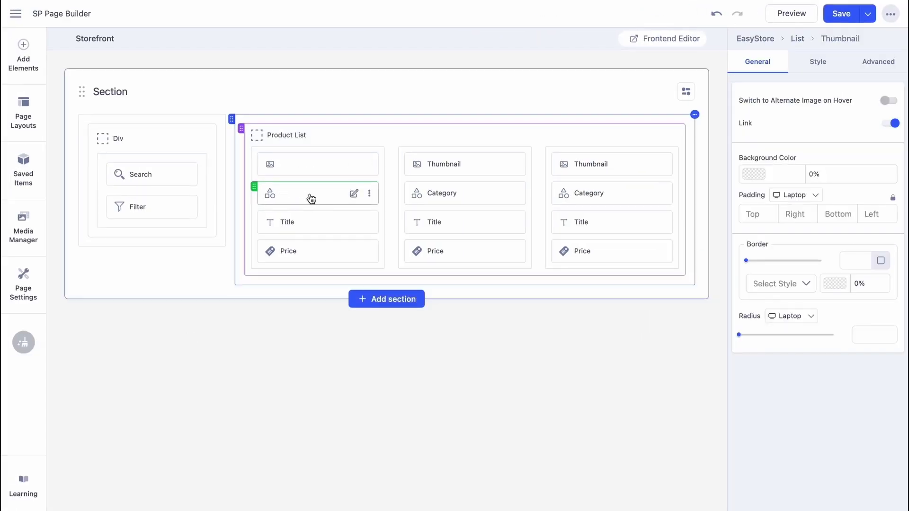
left_click(310, 197)
left_click(793, 112)
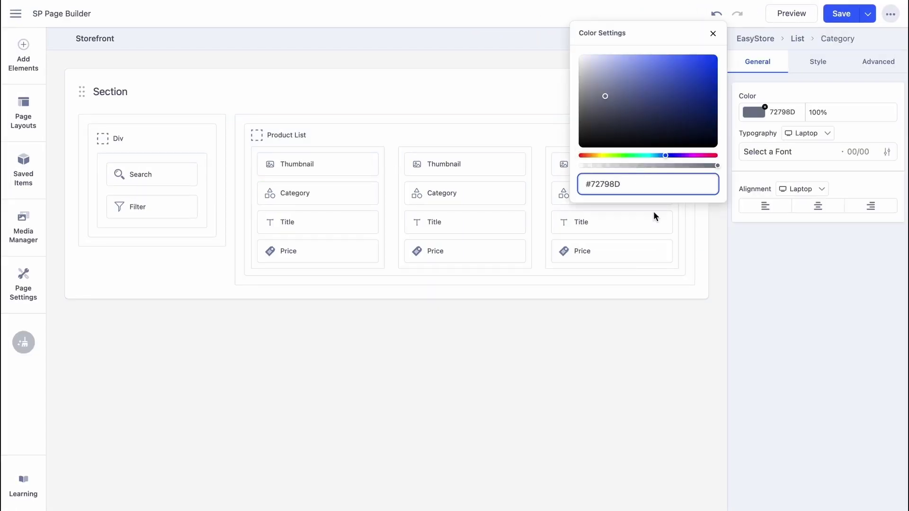
left_click(799, 153)
left_click(575, 169)
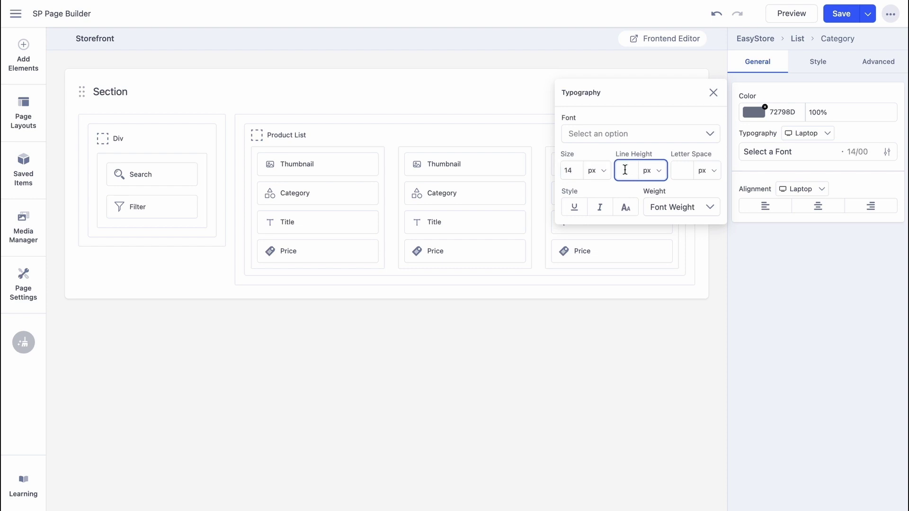
left_click(669, 213)
left_click(665, 316)
left_click(781, 152)
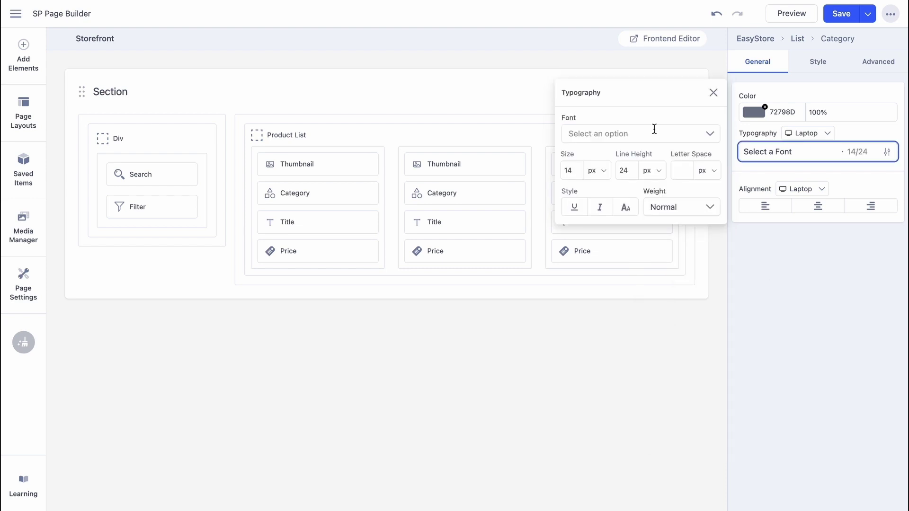
left_click(653, 133)
left_click(597, 161)
left_click(798, 270)
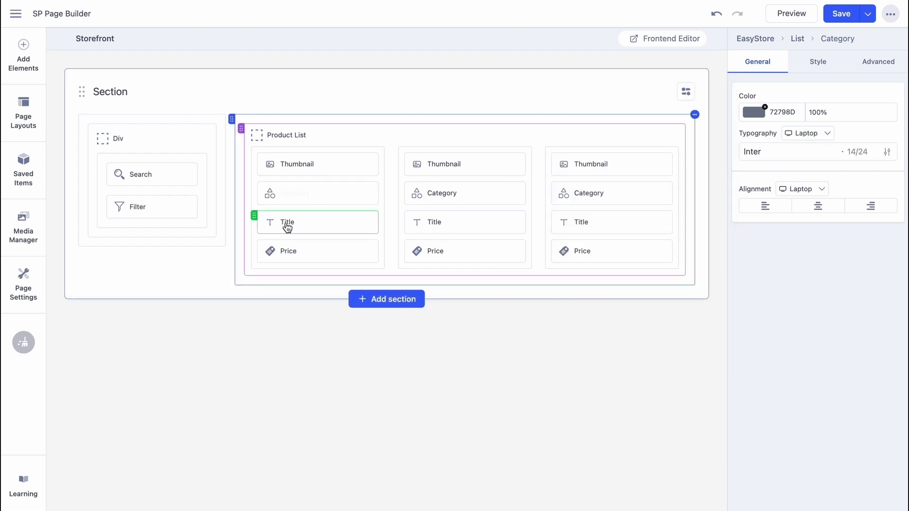
Set the product Title typography to Inter 18/24 Semi Bold
left_click(286, 223)
left_click(753, 112)
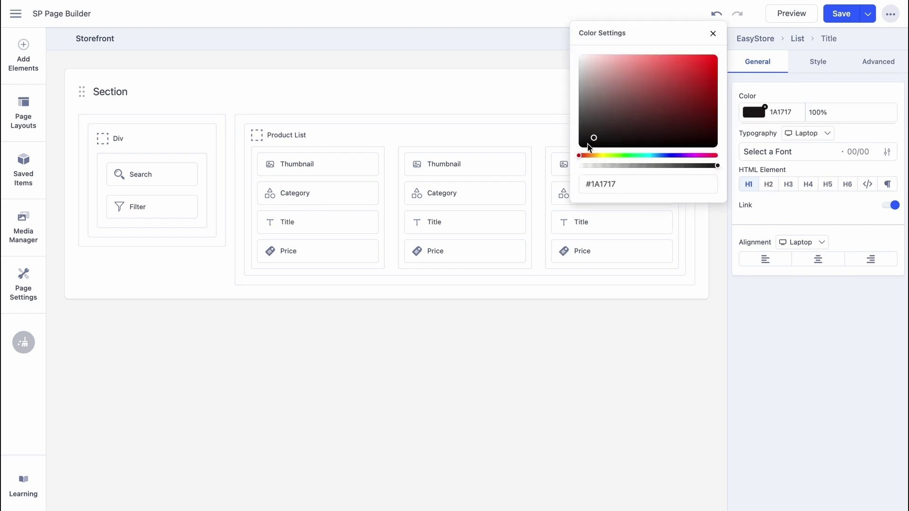
left_click(778, 156)
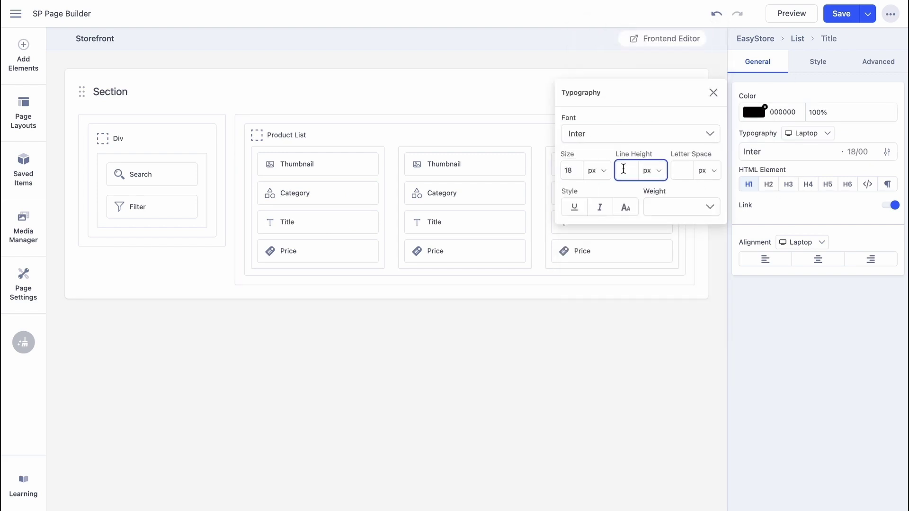
type("24")
left_click(680, 206)
left_click(666, 331)
left_click(744, 326)
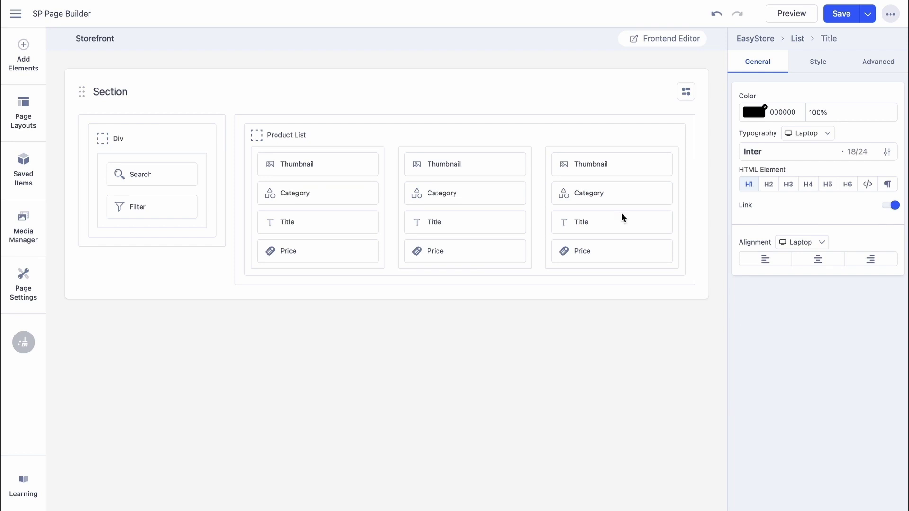
left_click(615, 250)
scroll(819, 213, "down", 10)
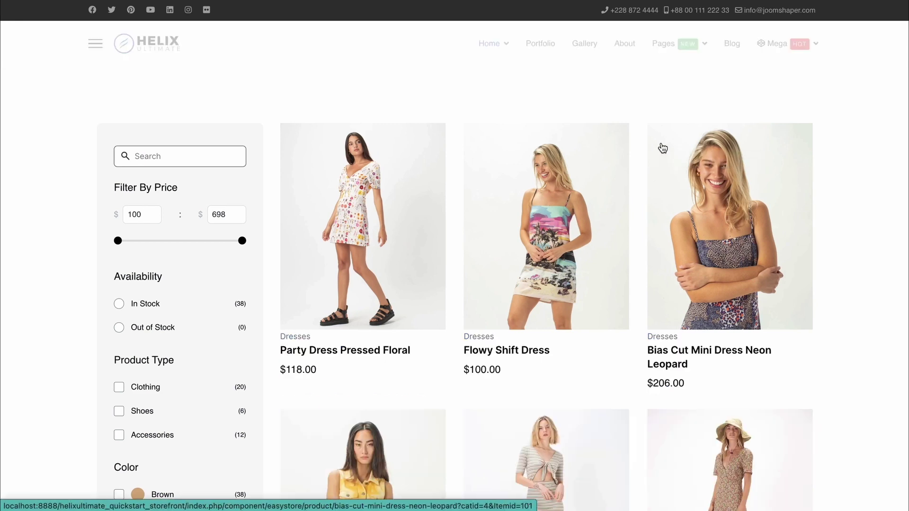
Browse the live storefront and apply the Filter By Price range
scroll(662, 149, "down", 5)
scroll(662, 148, "down", 20)
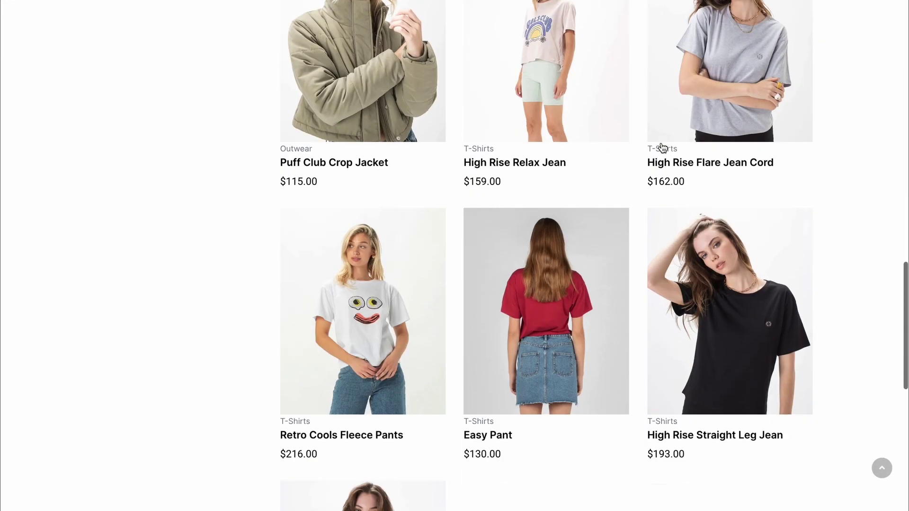
scroll(663, 148, "up", 7)
scroll(663, 148, "up", 20)
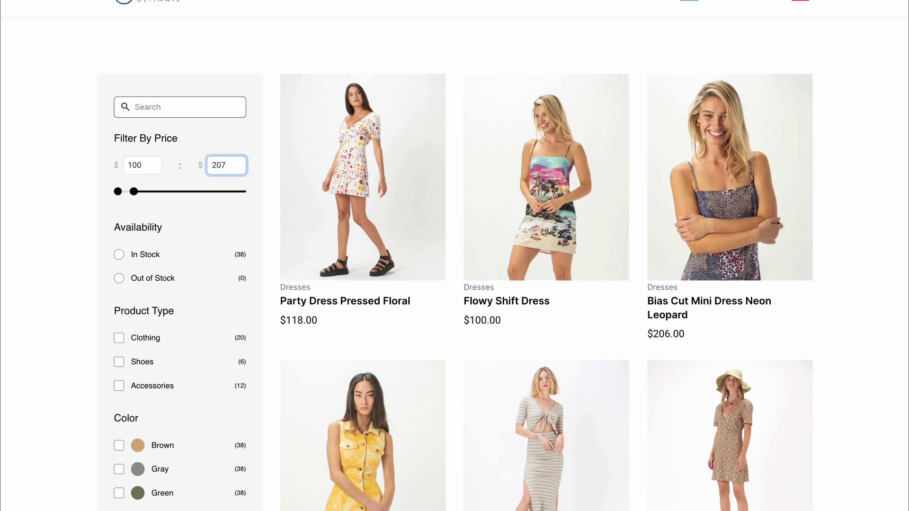
key("Return")
scroll(424, 337, "down", 20)
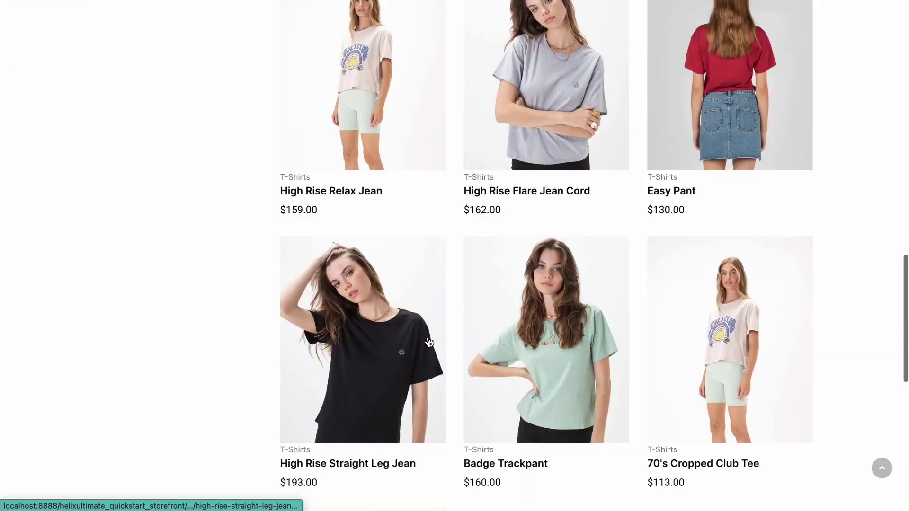
scroll(429, 339, "up", 20)
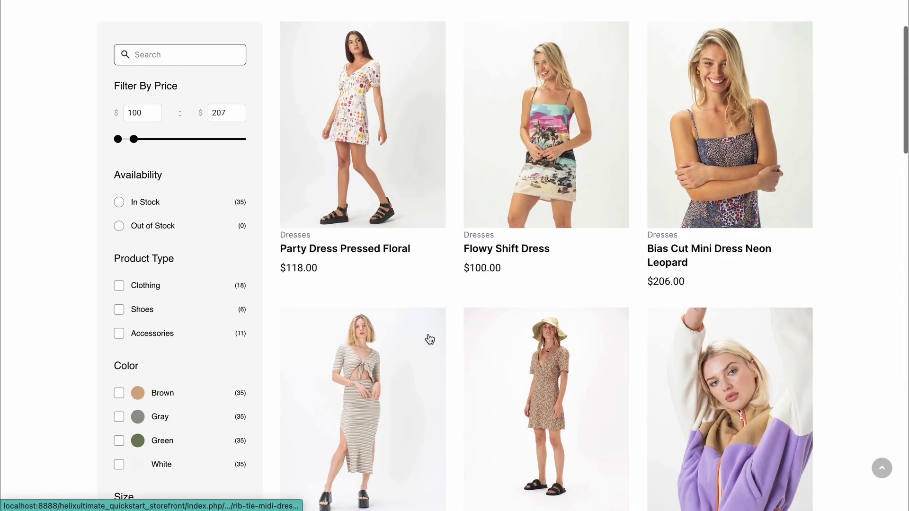
Set the maximum price to 301 and review the filtered Dresses and Outwear products
left_click(225, 144)
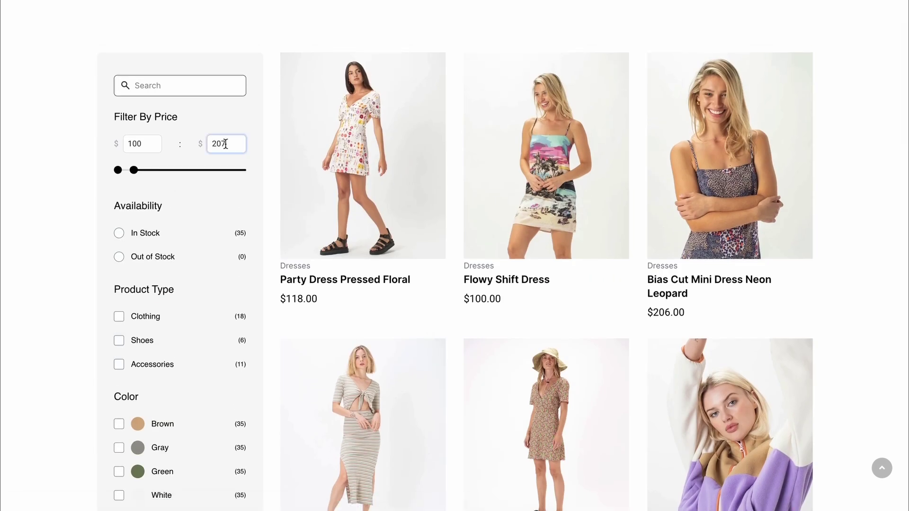
type("301")
key("Return")
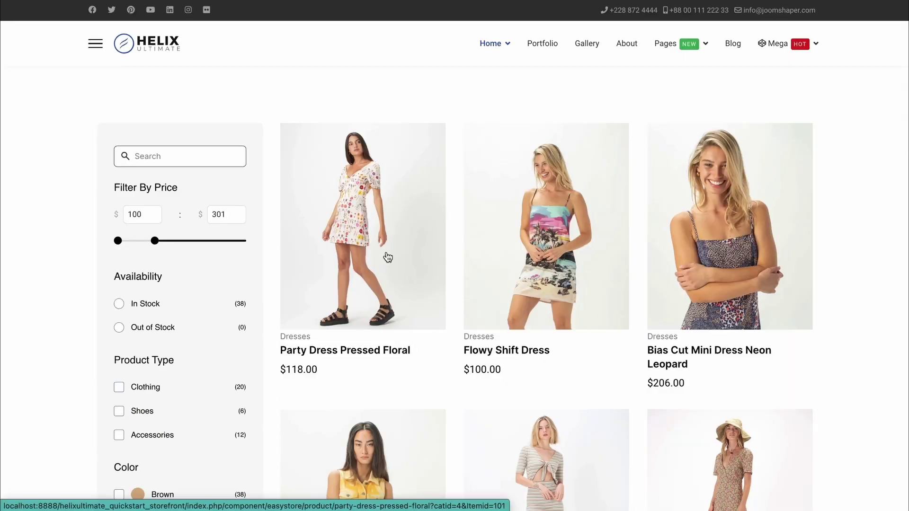
scroll(386, 256, "down", 8)
scroll(388, 257, "down", 15)
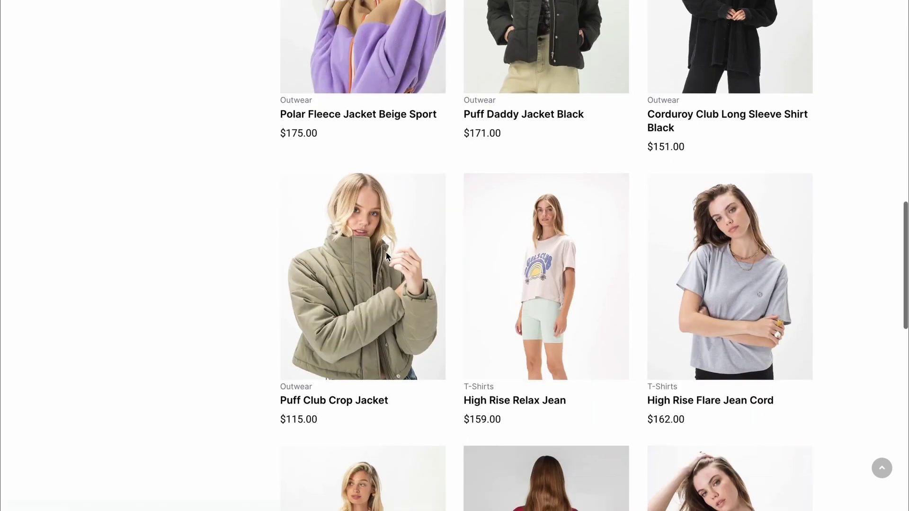
scroll(387, 257, "up", 20)
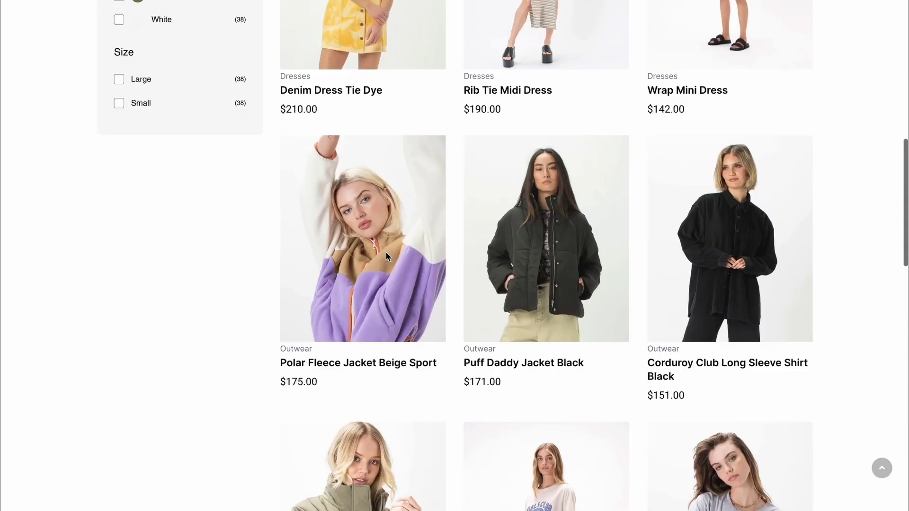